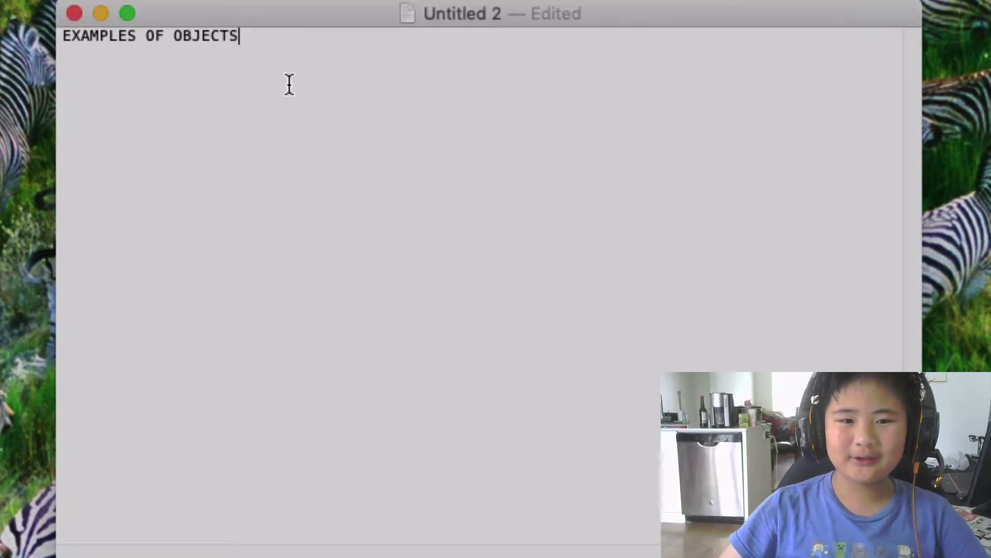
# Step: Add a colon to the heading and write the 'First Example: Pets' line, ending with Owner, Age, Date Born
pyautogui.press('super+a')
pyautogui.click(513, 87)
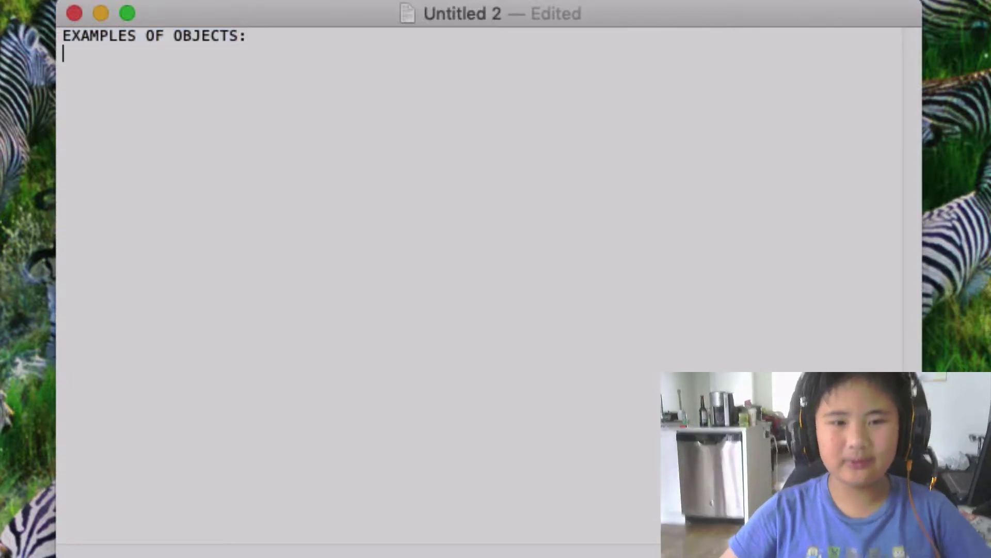
pyautogui.press('Return')
pyautogui.press('Return')
pyautogui.write('First Example: Pets Fields: Animal, Breed, Gender,')
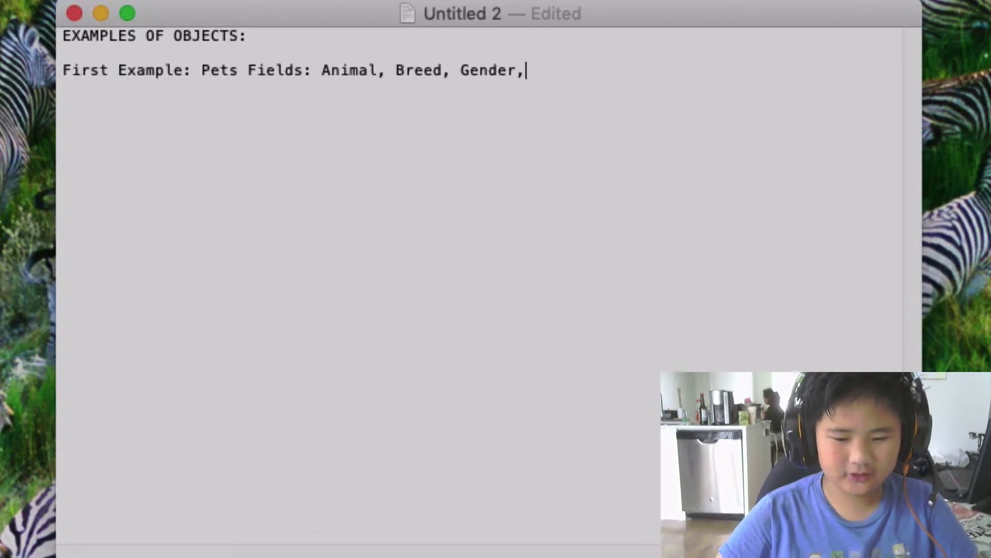
pyautogui.write('Owner, Age, Date Born,')
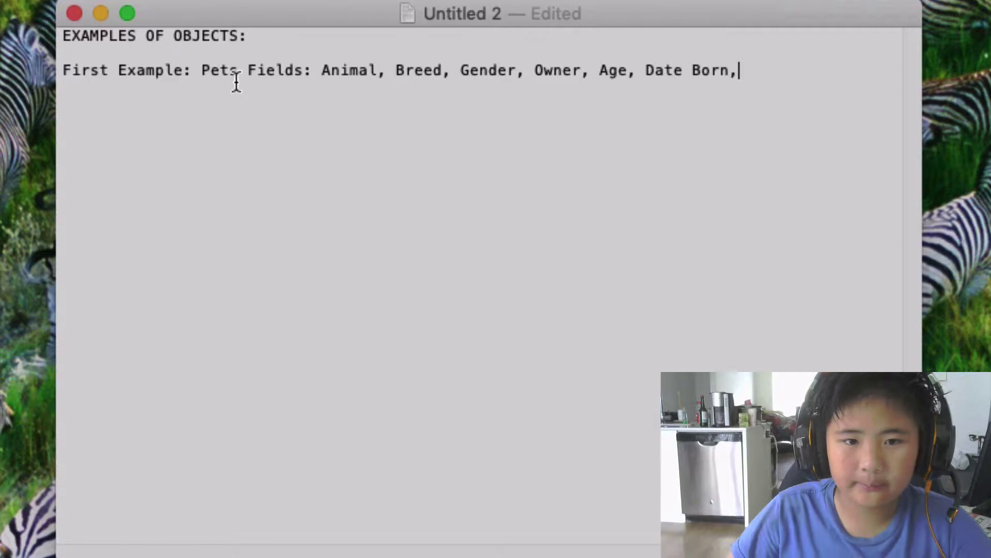
# Step: Highlight the First Example label, Pets, and the Animal and Breed fields in turn
pyautogui.moveTo(267, 70); pyautogui.dragTo(351, 77)
pyautogui.click(420, 69)
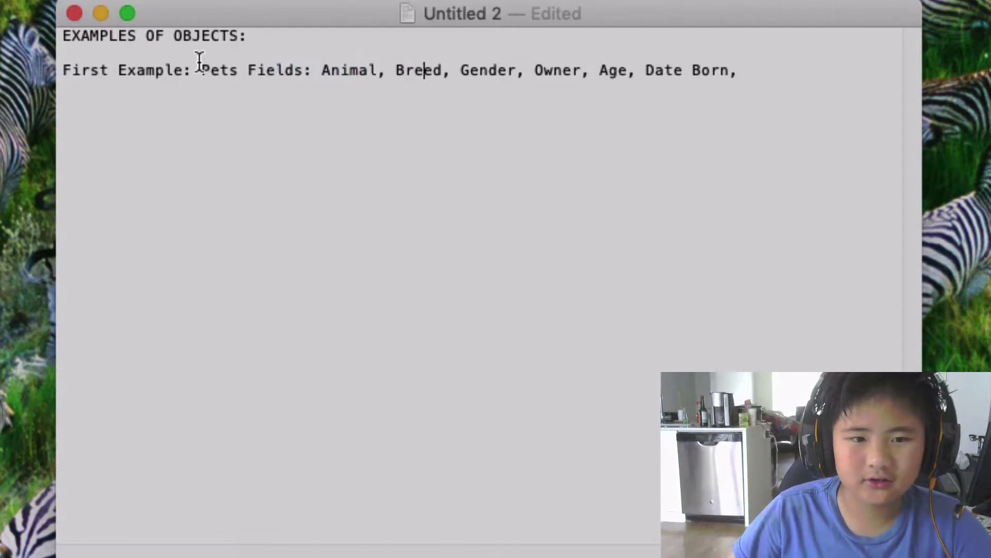
pyautogui.moveTo(100, 68); pyautogui.dragTo(369, 72)
pyautogui.click(350, 66)
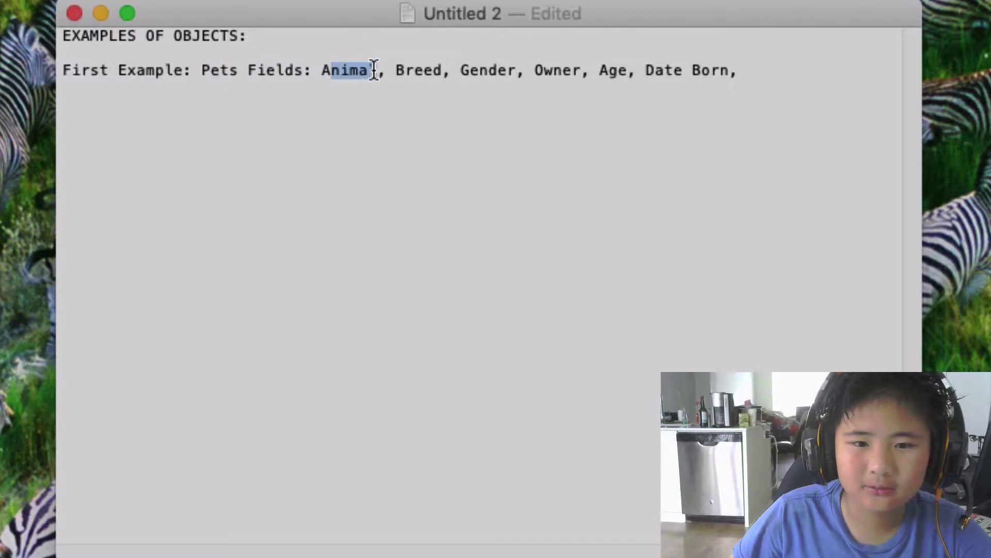
pyautogui.click(378, 73)
pyautogui.doubleClick(407, 67)
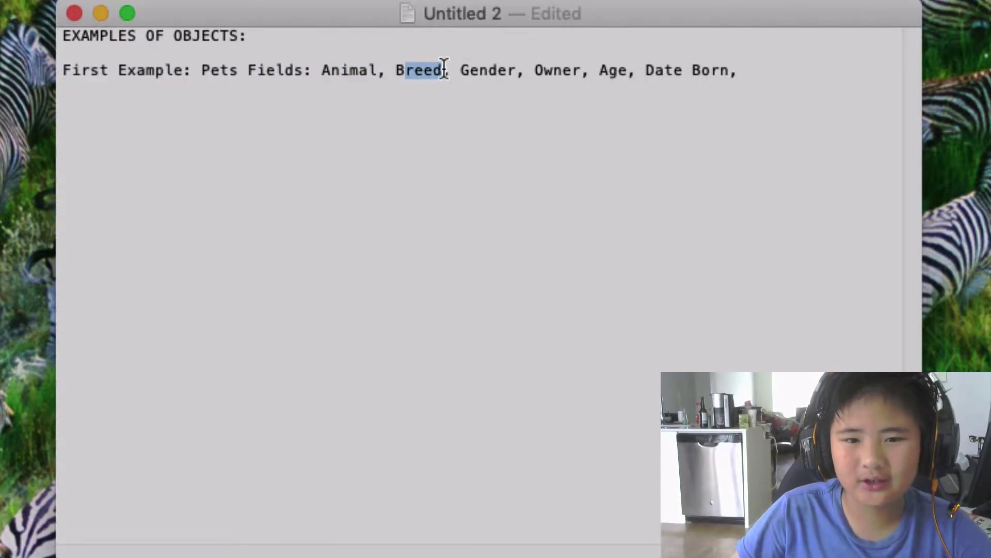
pyautogui.click(472, 66)
pyautogui.moveTo(395, 70); pyautogui.dragTo(497, 67)
pyautogui.click(497, 105)
# Step: Highlight the Gender, Owner, Age and Date Born fields in turn
pyautogui.click(518, 70)
pyautogui.click(568, 72)
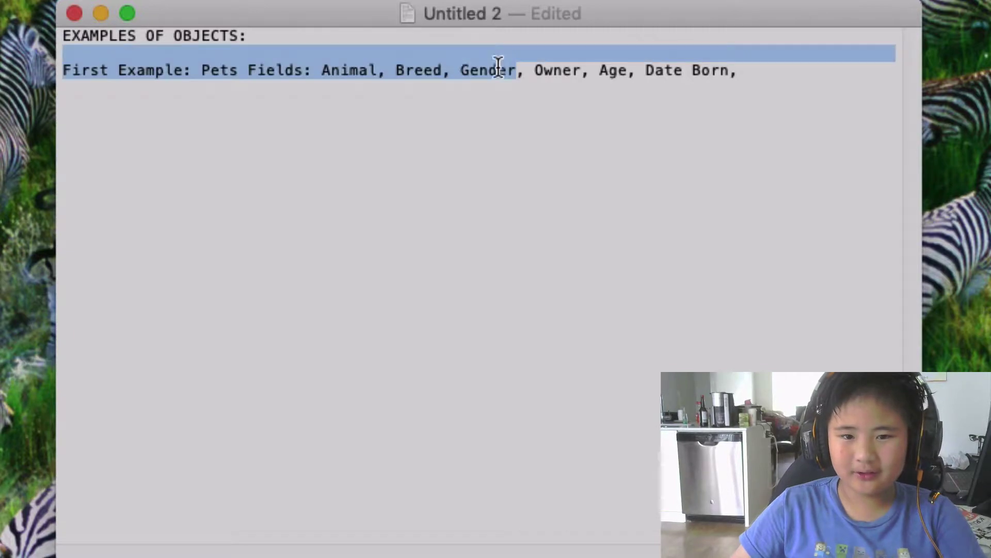
pyautogui.click(567, 80)
pyautogui.moveTo(581, 69); pyautogui.dragTo(536, 67)
pyautogui.click(590, 98)
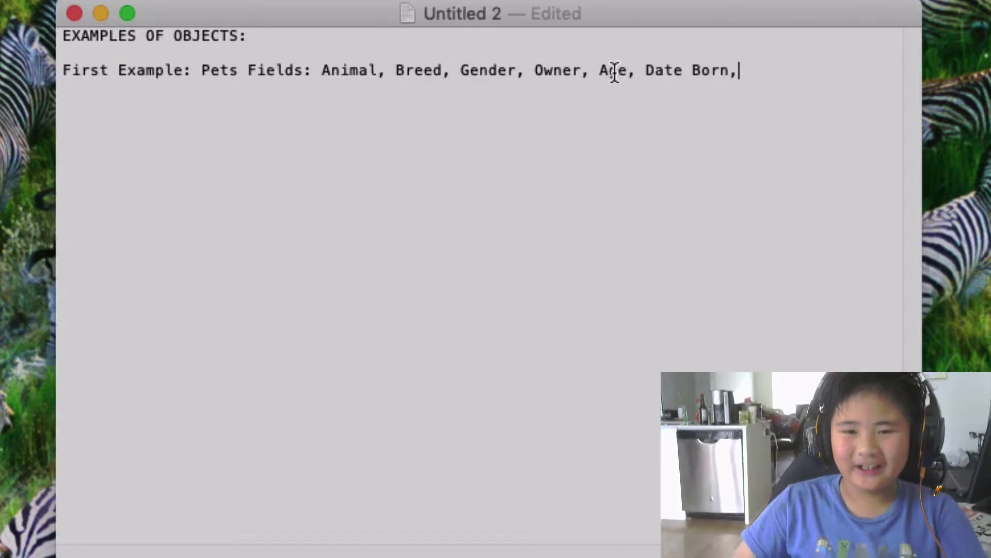
pyautogui.moveTo(627, 71); pyautogui.dragTo(709, 71)
pyautogui.click(700, 68)
pyautogui.click(822, 88)
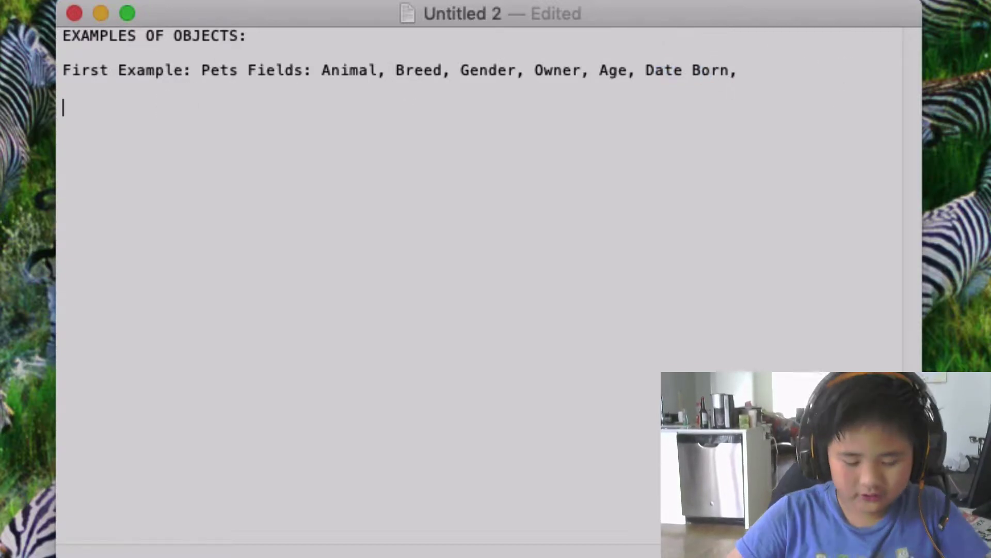
# Step: Type 'Second Example: Cars' below Pets, fixing typos, and widen the gap before Fields
pyautogui.press('BackSpace')
pyautogui.write('See')
pyautogui.press('BackSpace')
pyautogui.write('ccond')
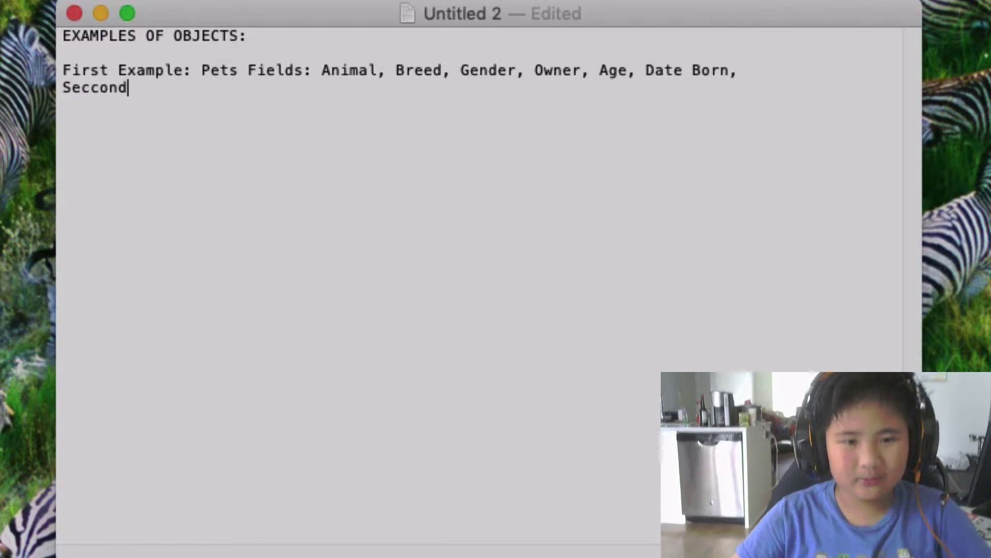
pyautogui.write(' E')
pyautogui.press('BackSpace')
pyautogui.press('BackSpace')
pyautogui.press('BackSpace')
pyautogui.press('BackSpace')
pyautogui.press('BackSpace')
pyautogui.press('BackSpace')
pyautogui.write('ond Exam')
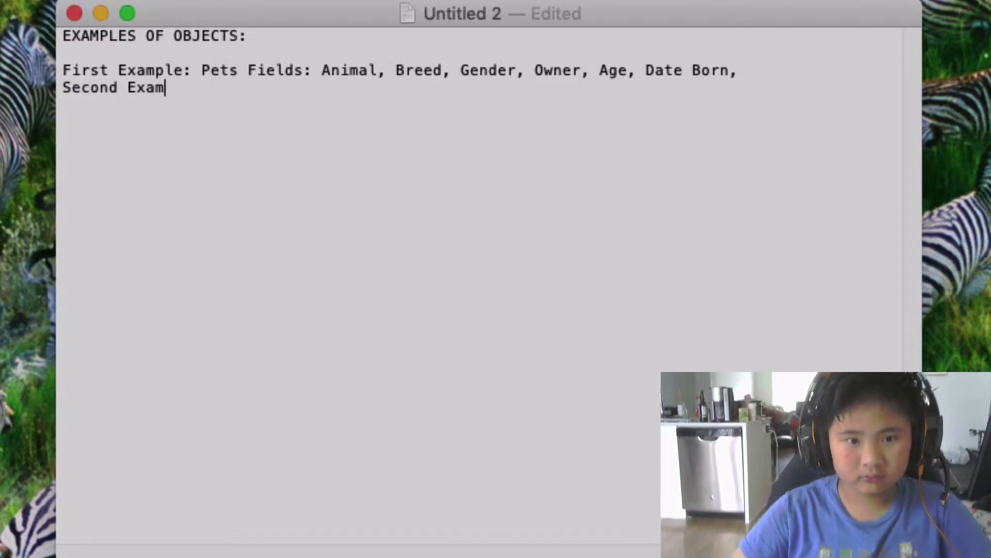
pyautogui.write('ple:')
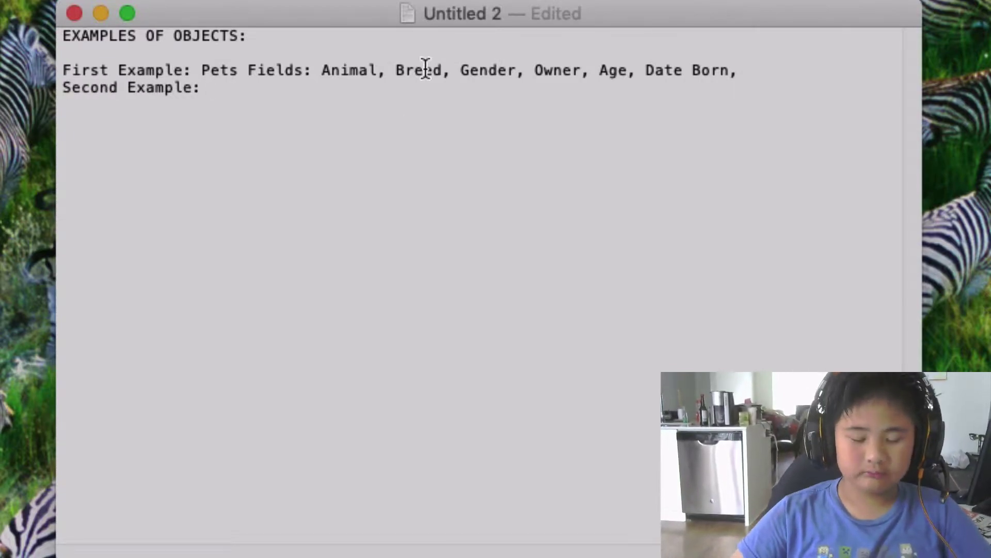
pyautogui.write(' Cars')
pyautogui.press('Up')
pyautogui.press('Down')
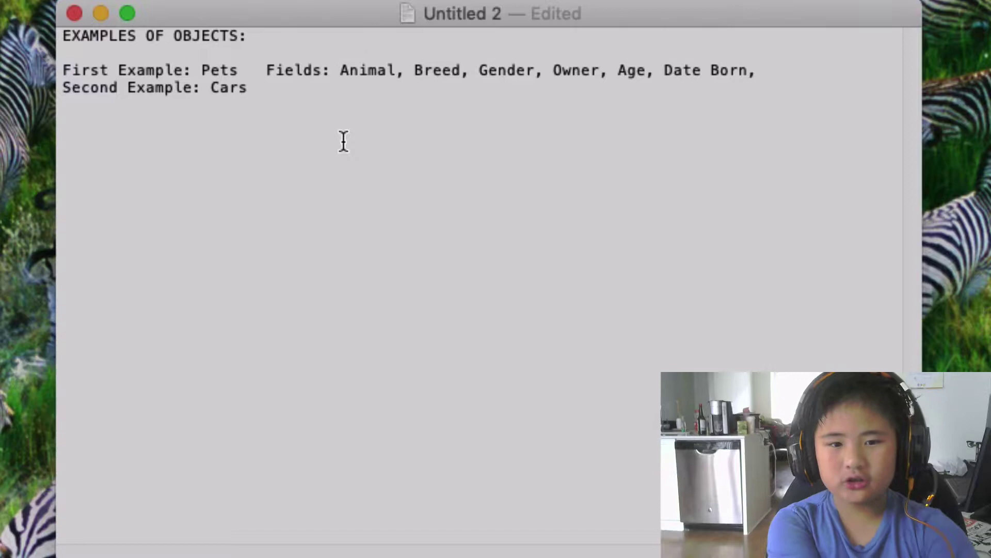
# Step: Type 'Fields: HorsePower, Name, Electric, Date Made' on the Cars line, correcting typos
pyautogui.write('I')
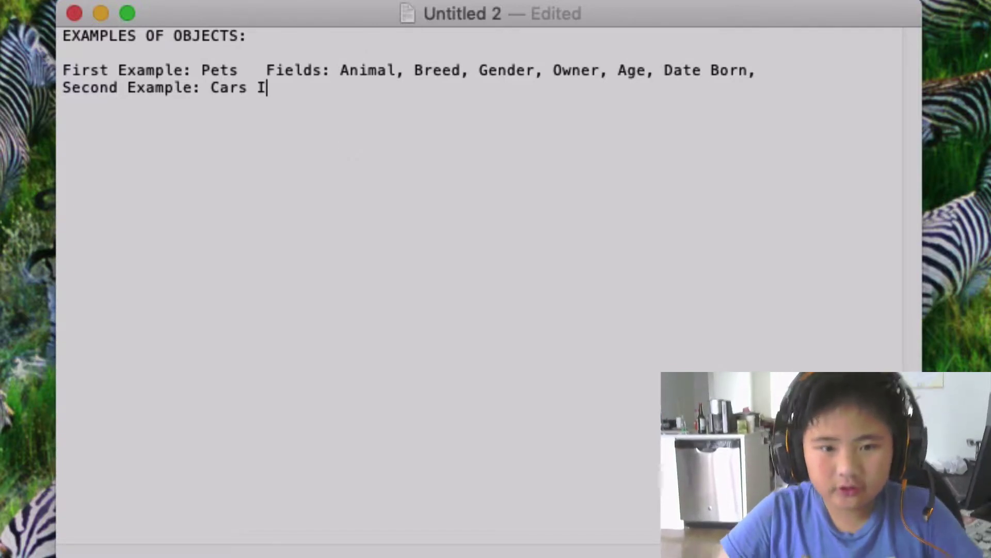
pyautogui.press('BackSpace')
pyautogui.write('Fields: ')
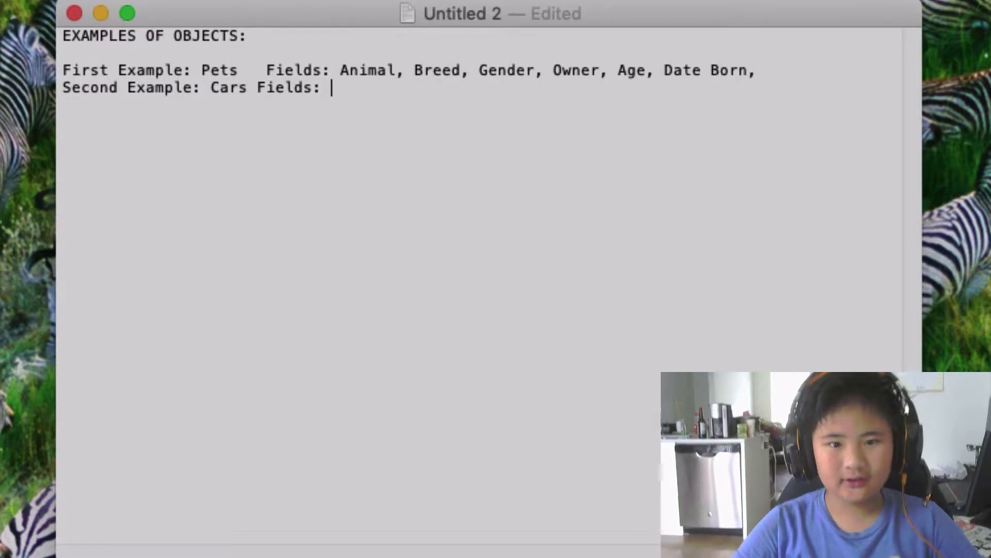
pyautogui.write('F')
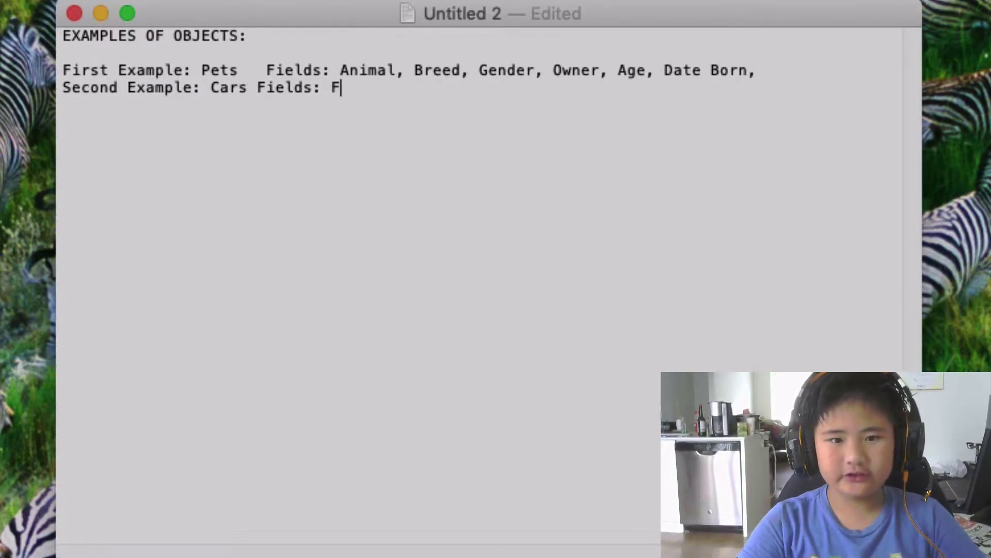
pyautogui.press('BackSpace')
pyautogui.write('H')
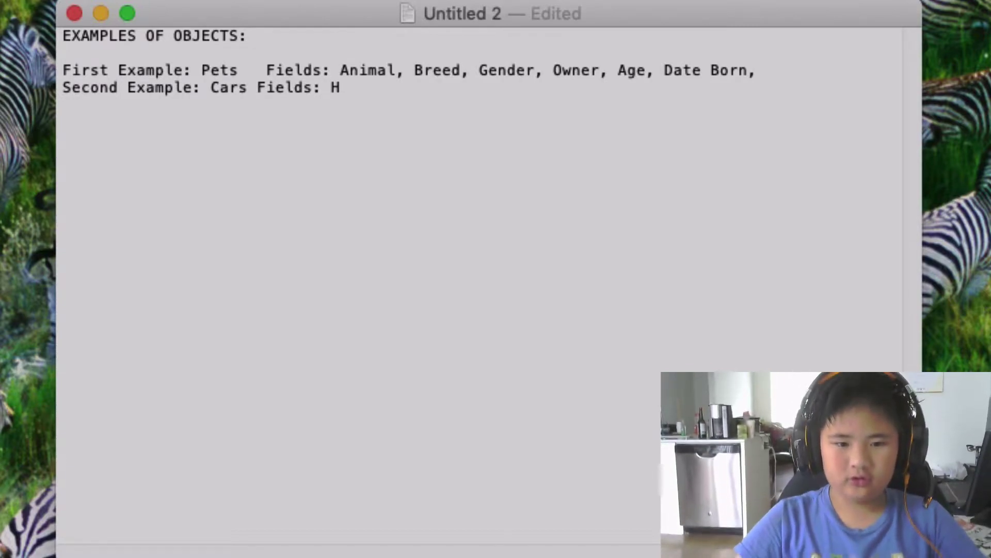
pyautogui.write('orsePower, ')
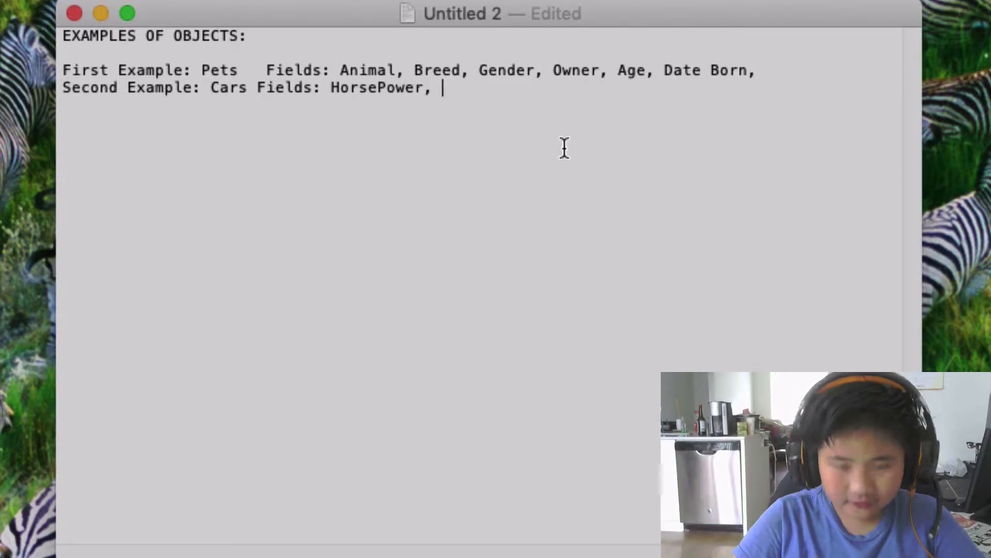
pyautogui.write('Typ')
pyautogui.press('BackSpace')
pyautogui.press('BackSpace')
pyautogui.press('BackSpace')
pyautogui.write('Ti')
pyautogui.press('BackSpace')
pyautogui.press('BackSpace')
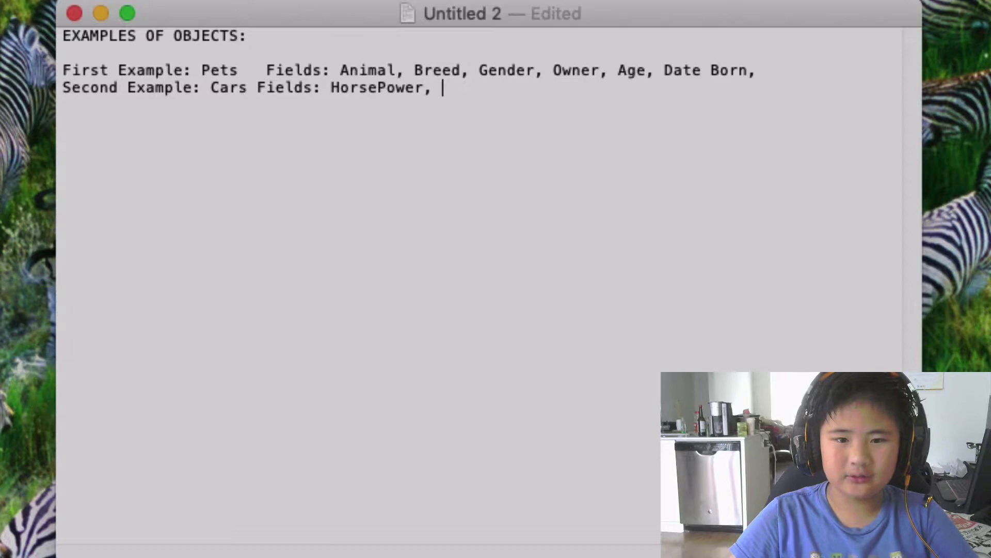
pyautogui.write('Name, Electric o')
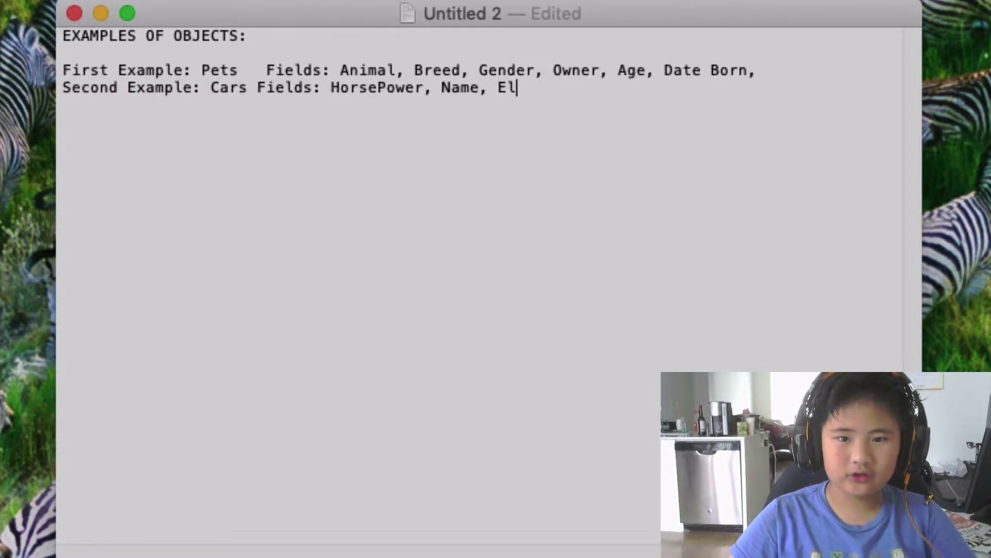
pyautogui.press('BackSpace')
pyautogui.press('BackSpace')
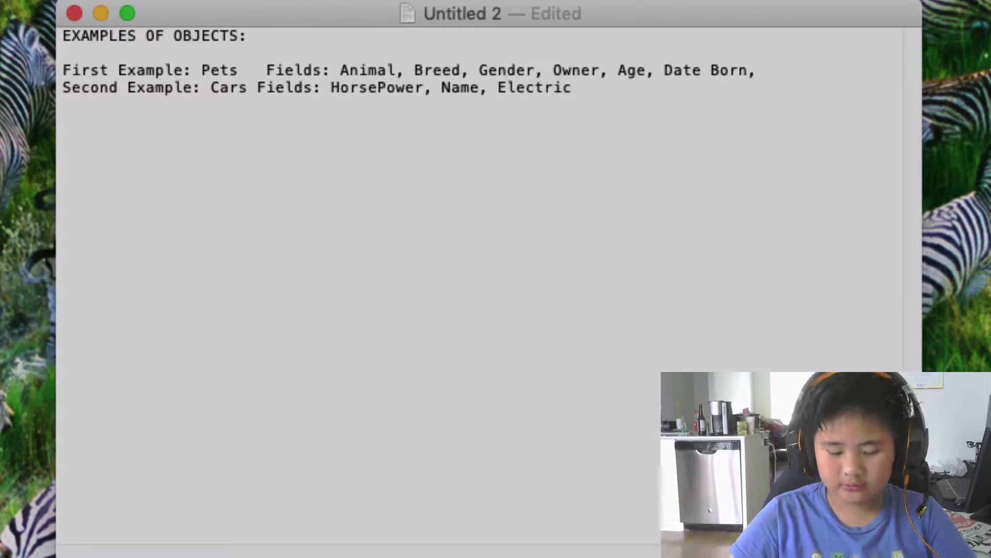
pyautogui.write(', Date born')
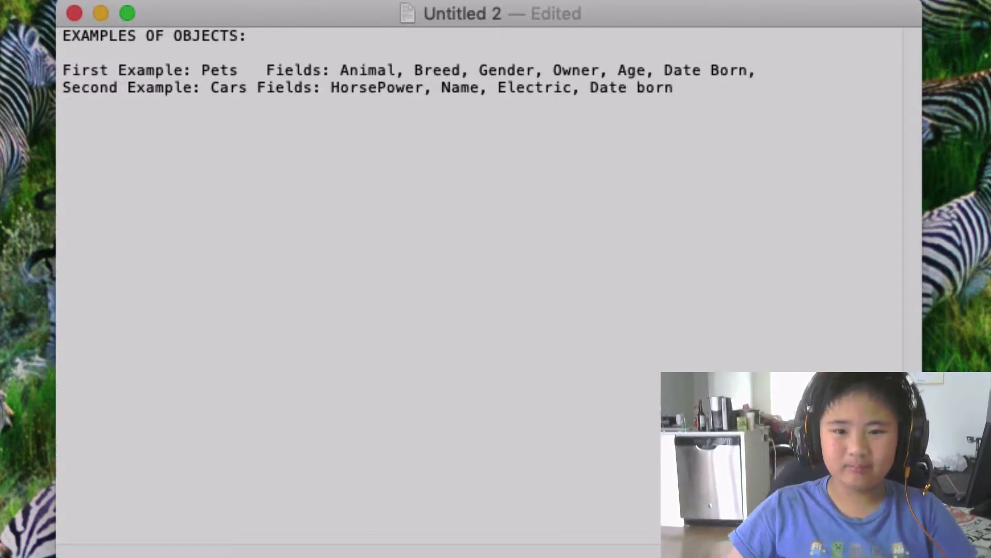
pyautogui.press('BackSpace')
pyautogui.press('BackSpace')
pyautogui.press('BackSpace')
pyautogui.press('BackSpace')
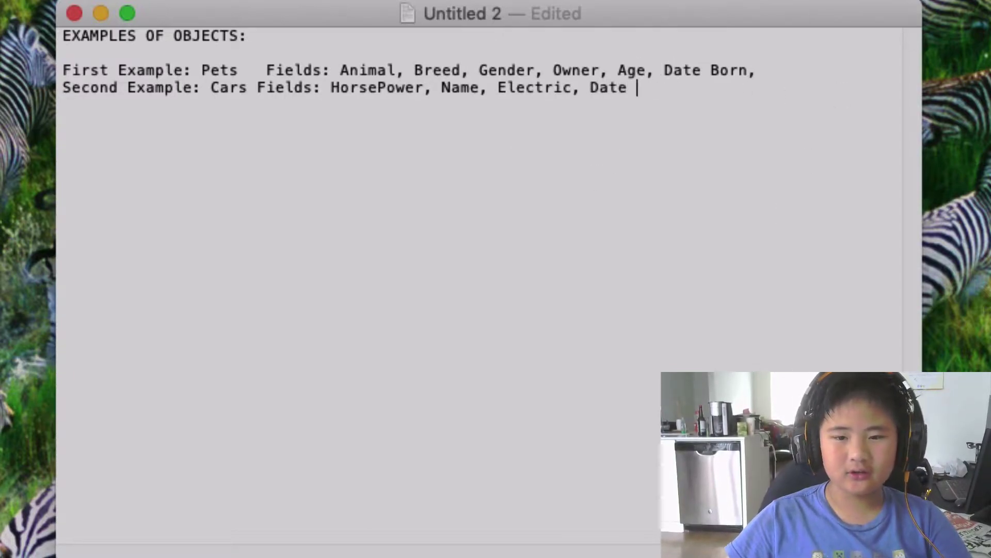
pyautogui.write('Made')
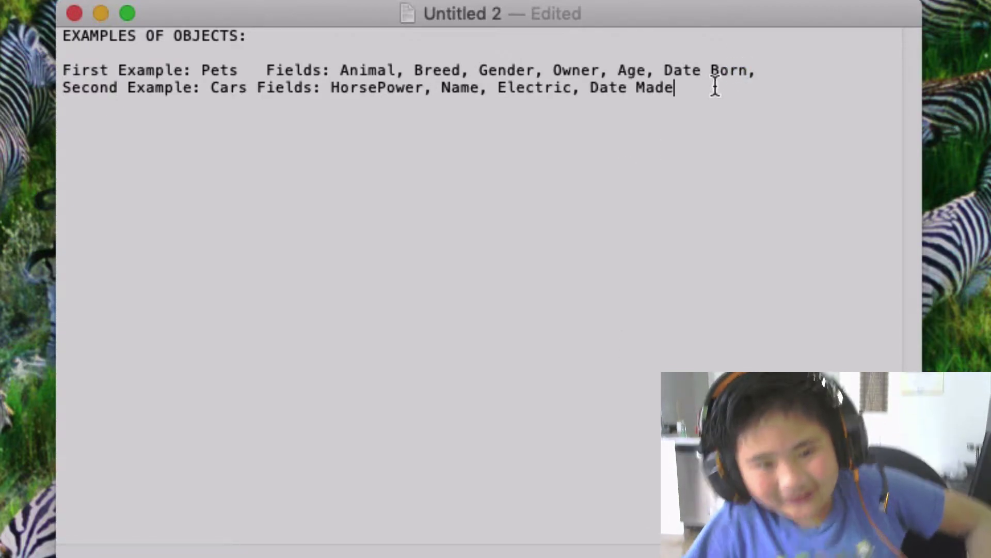
# Step: Start a new third line reading 'Third Example:', correcting the misspellings of Example
pyautogui.press('Return')
pyautogui.write('Third ')
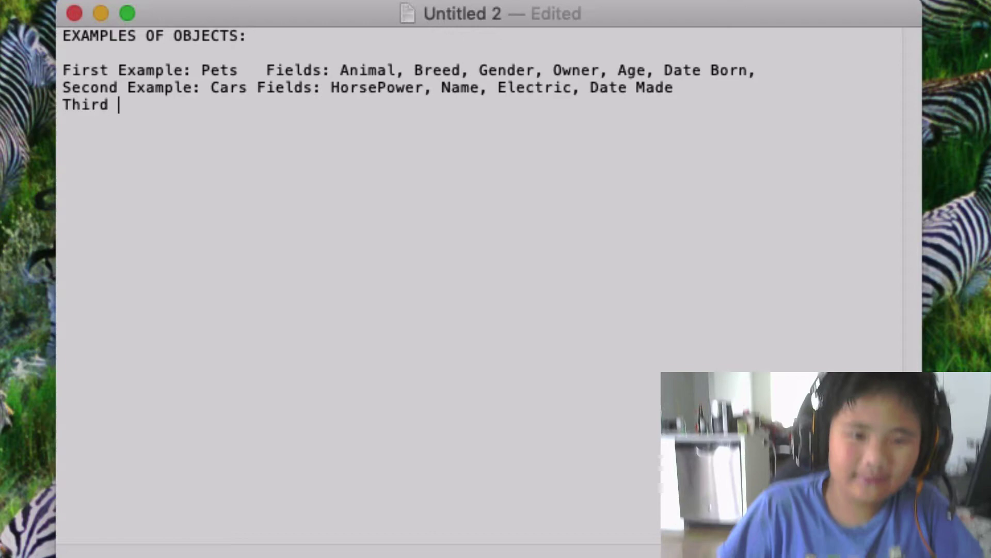
pyautogui.write('x')
pyautogui.press('BackSpace')
pyautogui.write('EXamp')
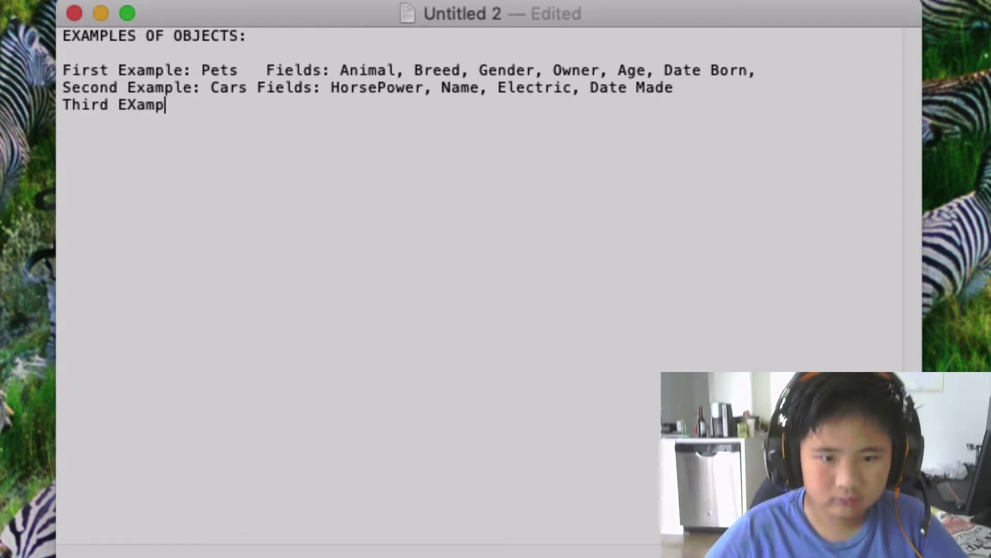
pyautogui.press('BackSpace')
pyautogui.press('BackSpace')
pyautogui.press('BackSpace')
pyautogui.write('x')
pyautogui.press('BackSpace')
pyautogui.press('BackSpace')
pyautogui.write('xample')
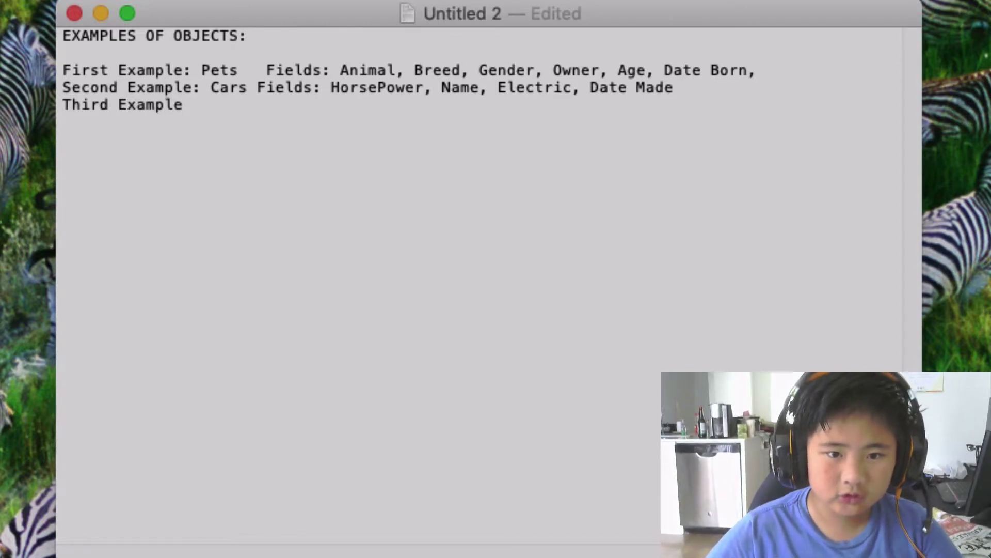
pyautogui.press('BackSpace')
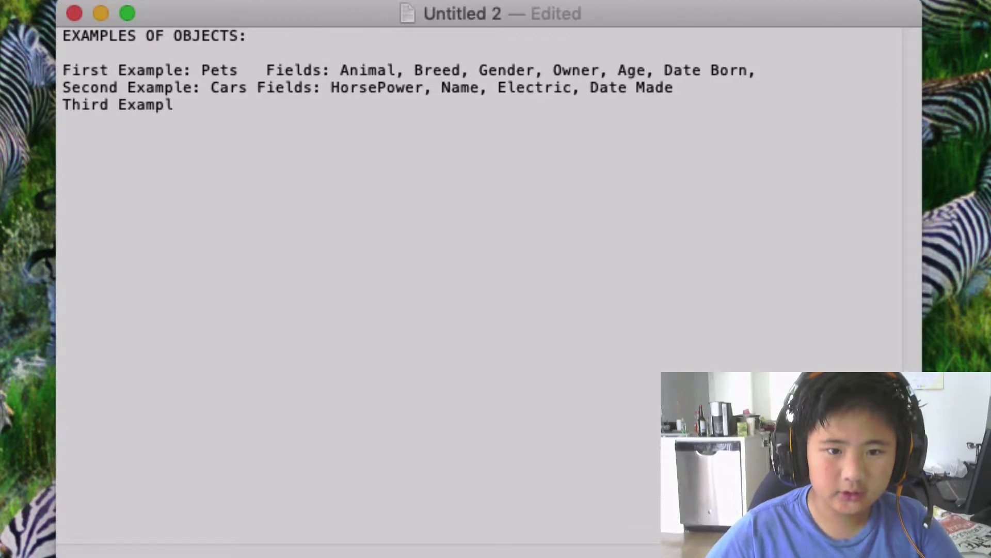
pyautogui.write('e: Video Games    Fields')
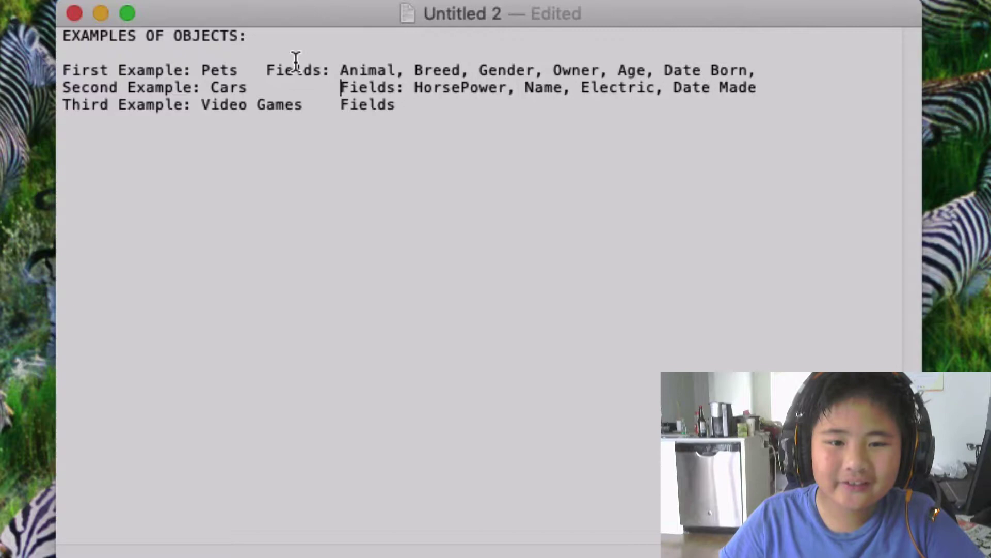
pyautogui.click(271, 60)
pyautogui.click(257, 69)
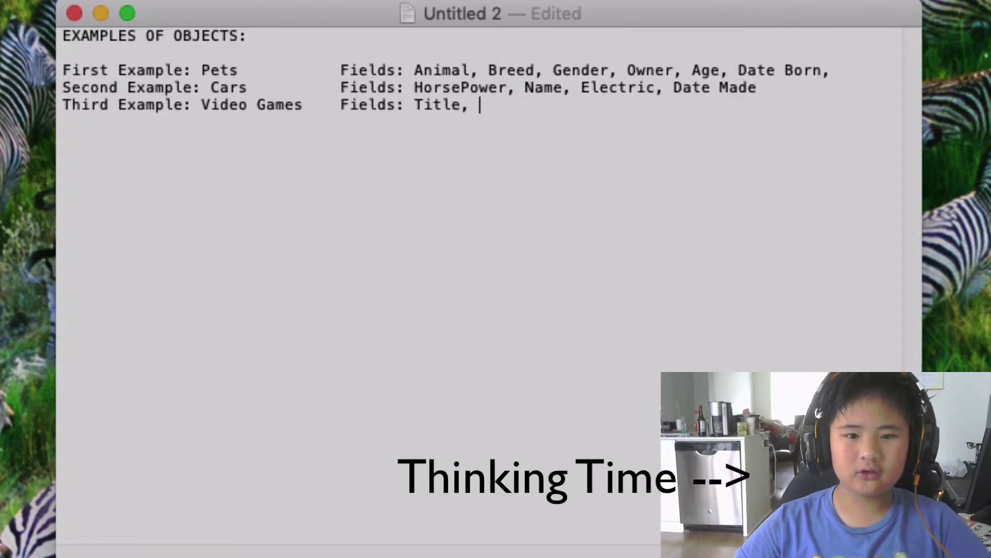
# Step: Add Genre and Device Compatible On after Title as the Video Games fields
pyautogui.write('Genre,')
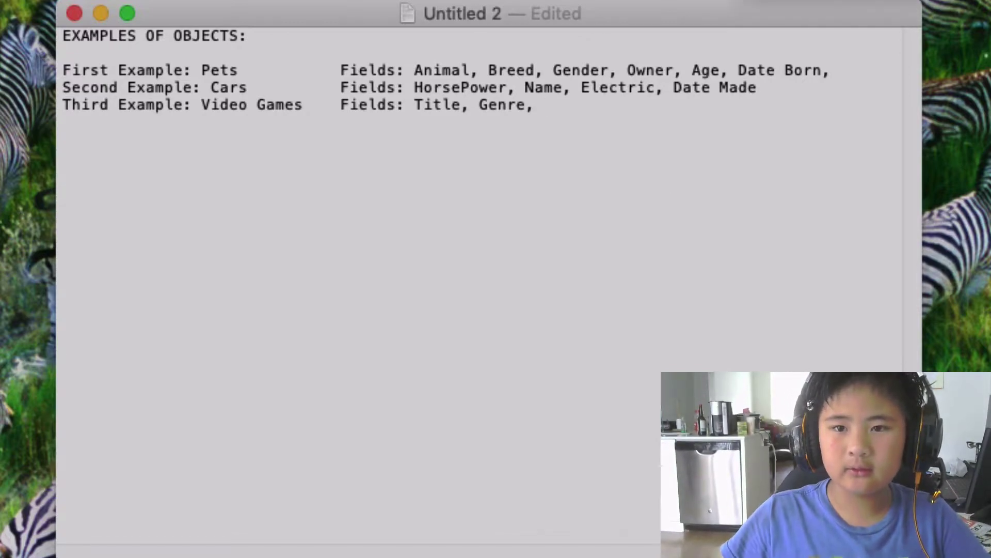
pyautogui.write('Device Compatible On,')
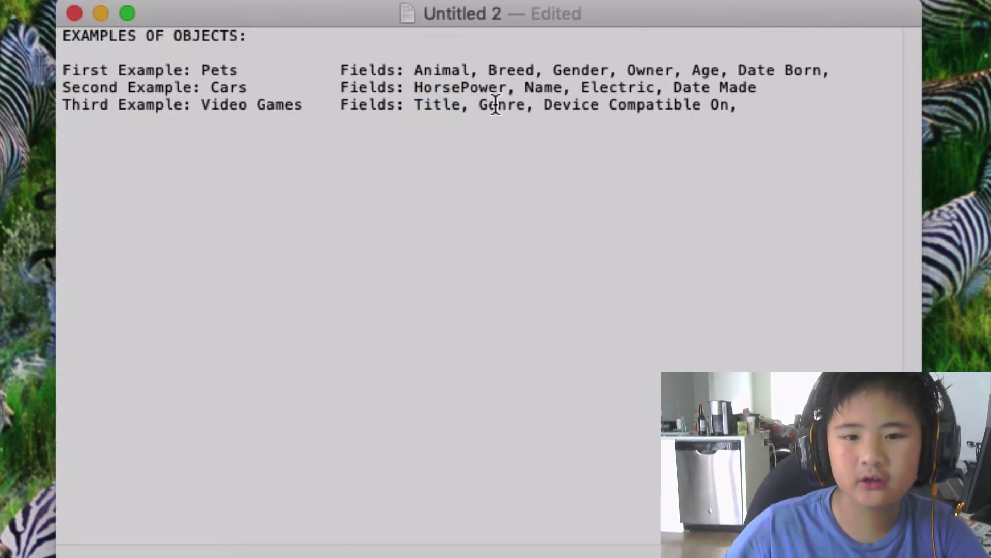
pyautogui.moveTo(568, 105); pyautogui.dragTo(711, 114)
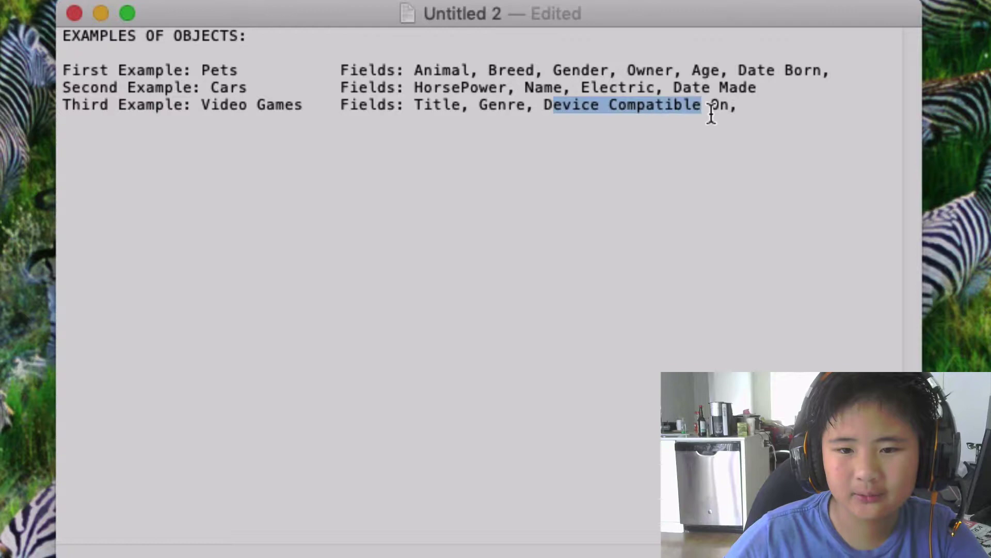
pyautogui.click(730, 112)
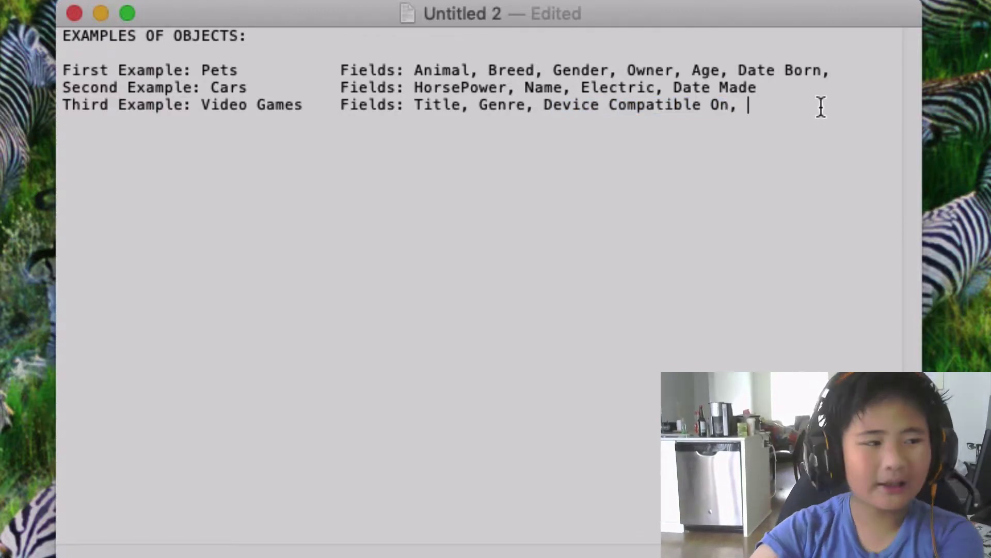
pyautogui.click(418, 61)
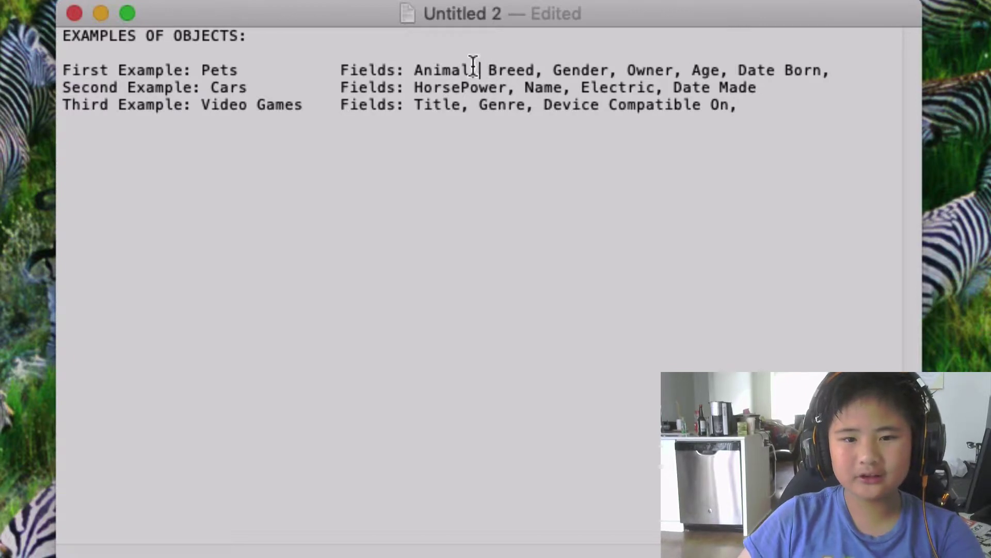
# Step: Place the insertion point just before Animal on the Pets line
pyautogui.moveTo(473, 61); pyautogui.dragTo(416, 66)
pyautogui.click(415, 67)
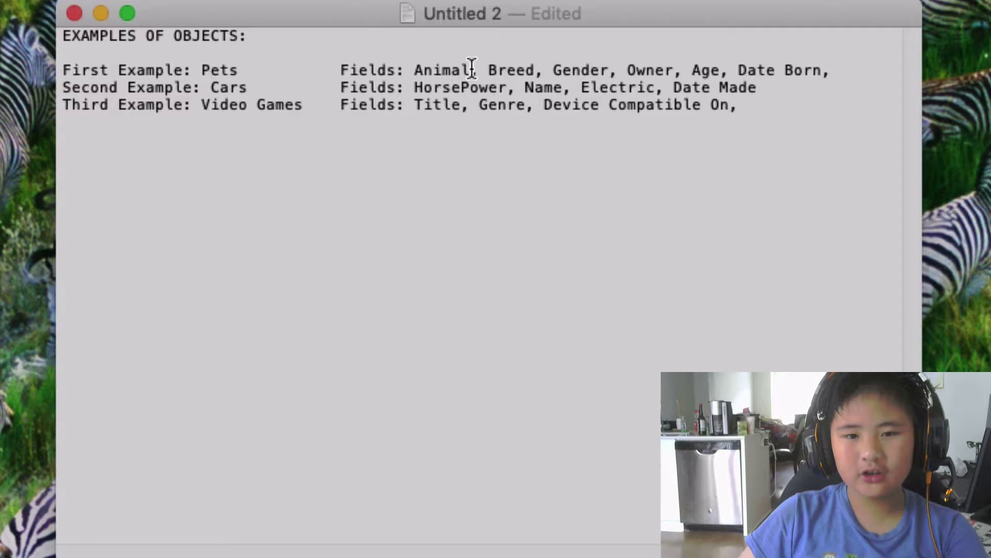
pyautogui.click(423, 64)
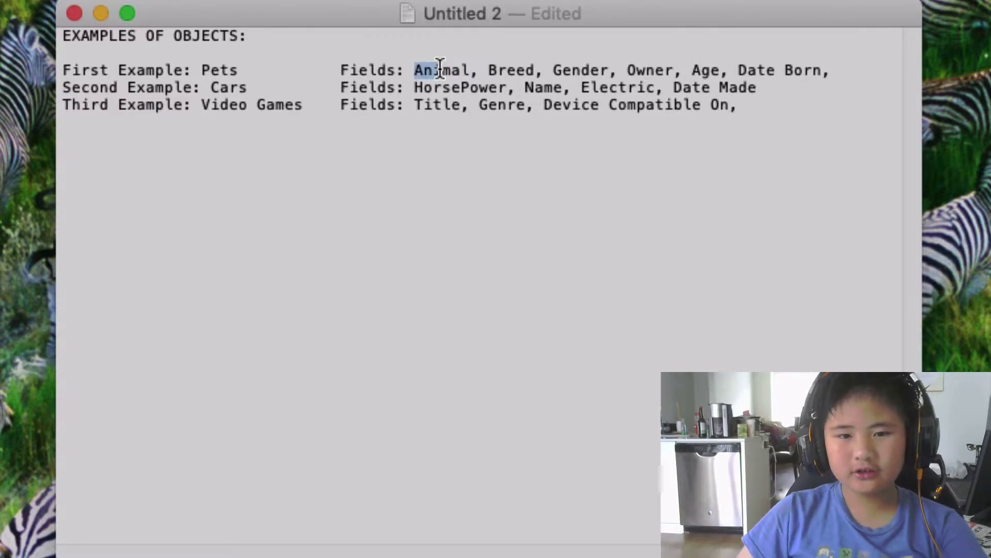
pyautogui.click(480, 65)
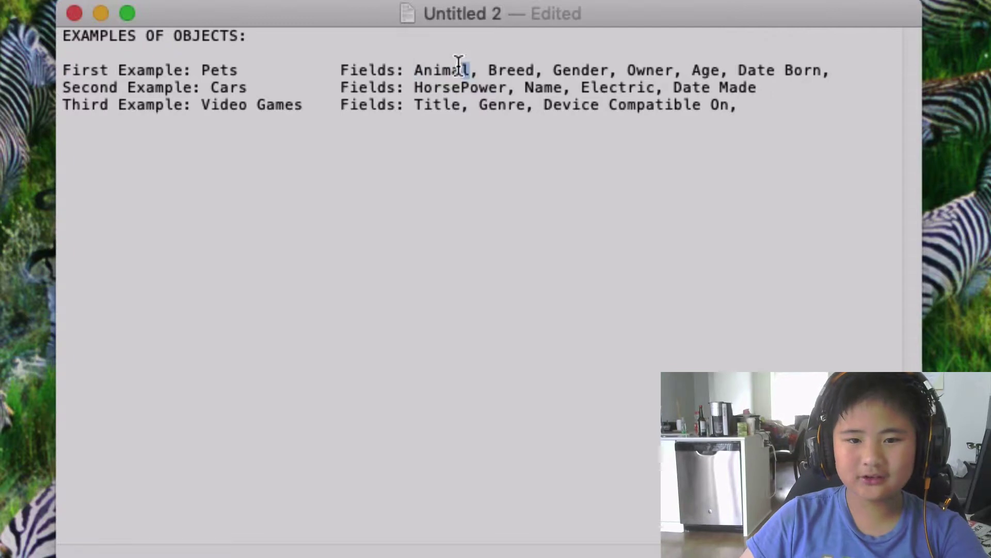
pyautogui.moveTo(458, 64); pyautogui.dragTo(395, 64)
pyautogui.click(423, 70)
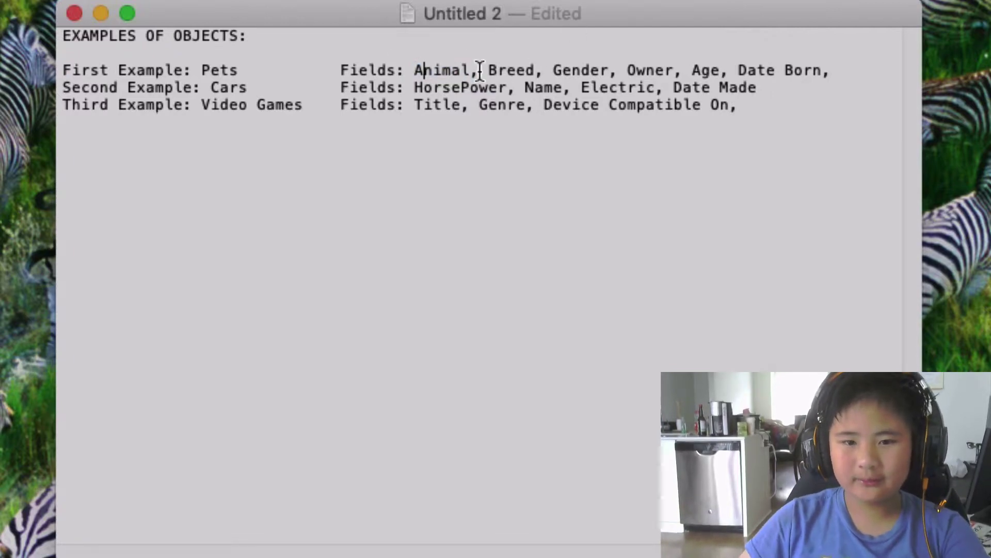
pyautogui.moveTo(471, 69); pyautogui.dragTo(411, 60)
pyautogui.click(462, 101)
pyautogui.click(421, 72)
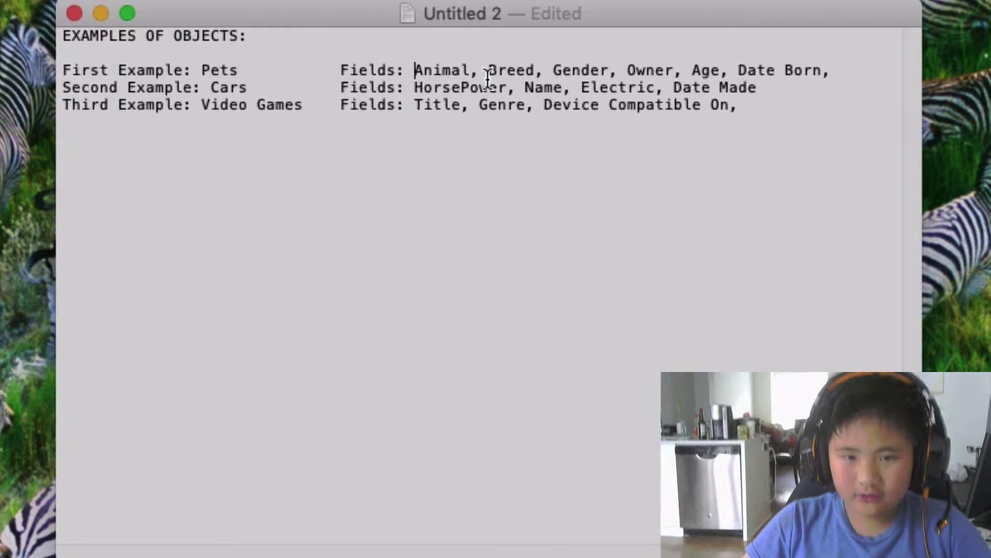
# Step: Insert '(Text or picklist)' before Animal and add blank lines below the Pets entry
pyautogui.write('(Text ')
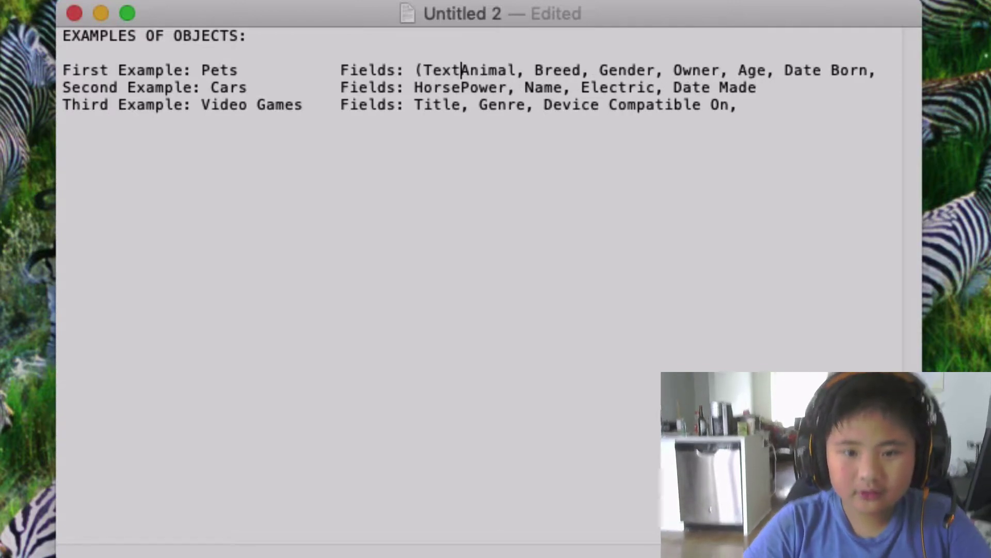
pyautogui.write('or picklist)Animal,')
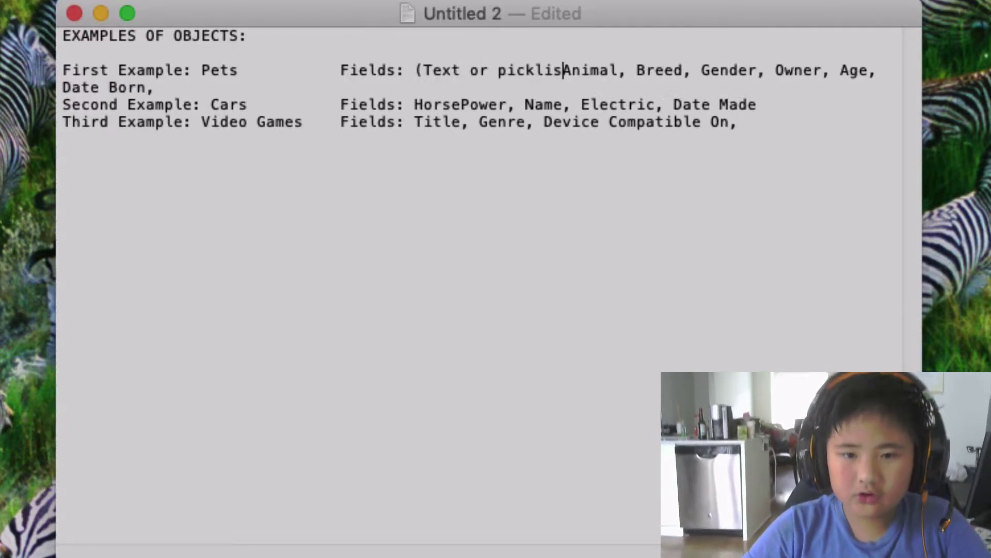
pyautogui.press('BackSpace')
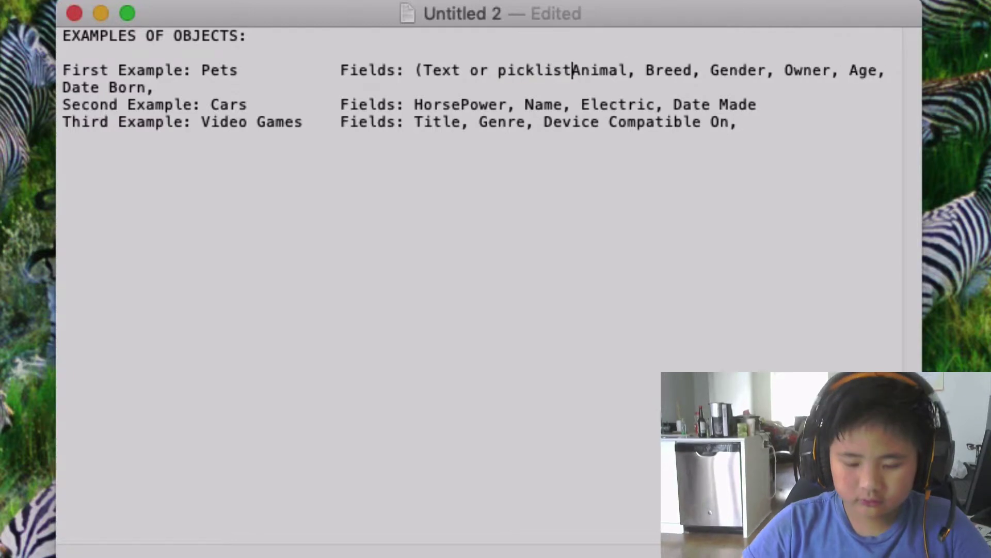
pyautogui.write(')')
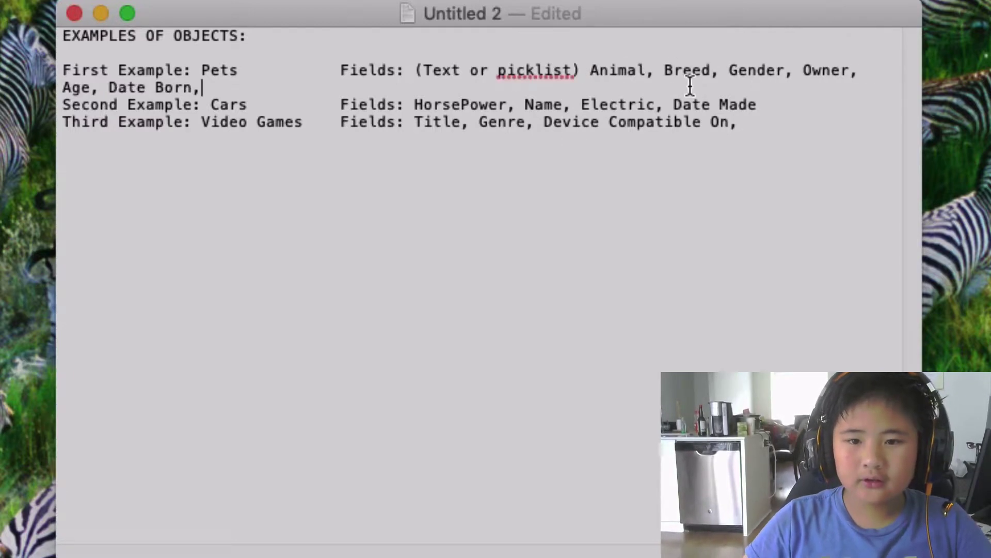
pyautogui.click(647, 92)
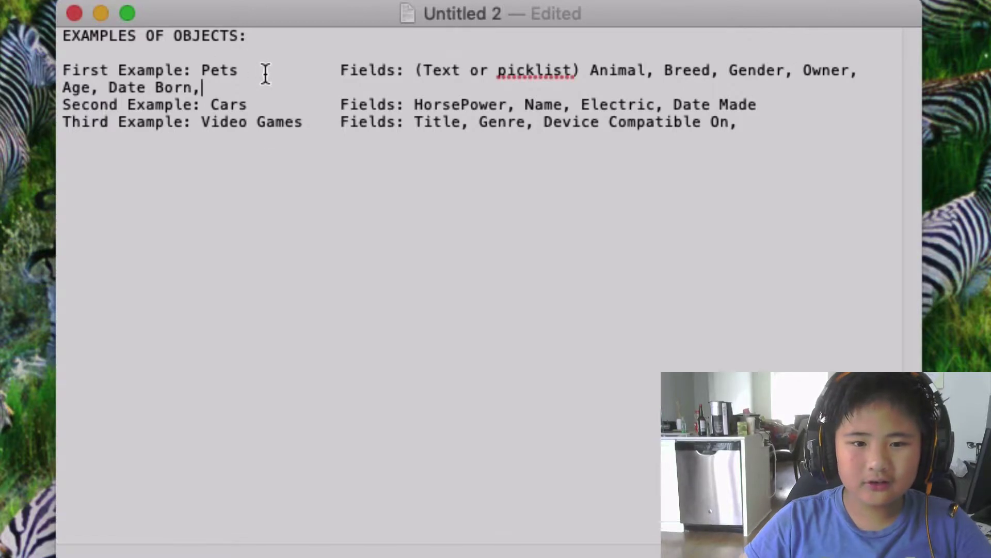
pyautogui.press('Return')
pyautogui.press('Return')
pyautogui.press('Return')
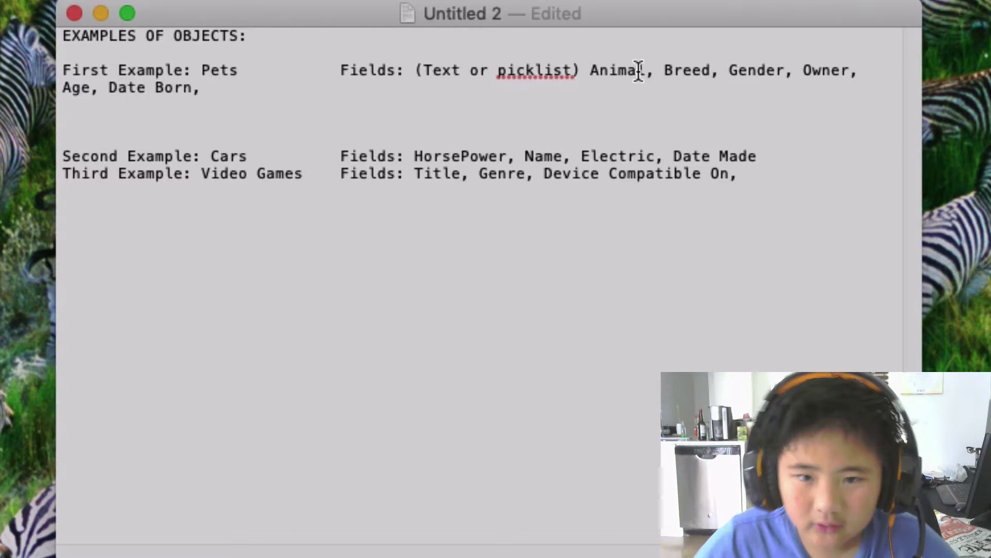
# Step: Annotate Breed as (Text) and Gender as (text,picklist) in the Pets fields
pyautogui.click(712, 70)
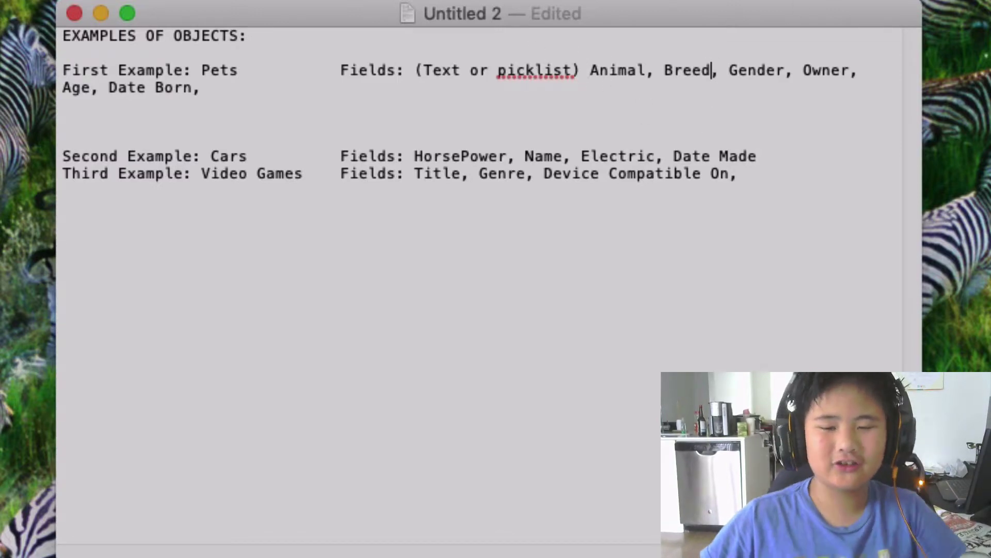
pyautogui.write('(')
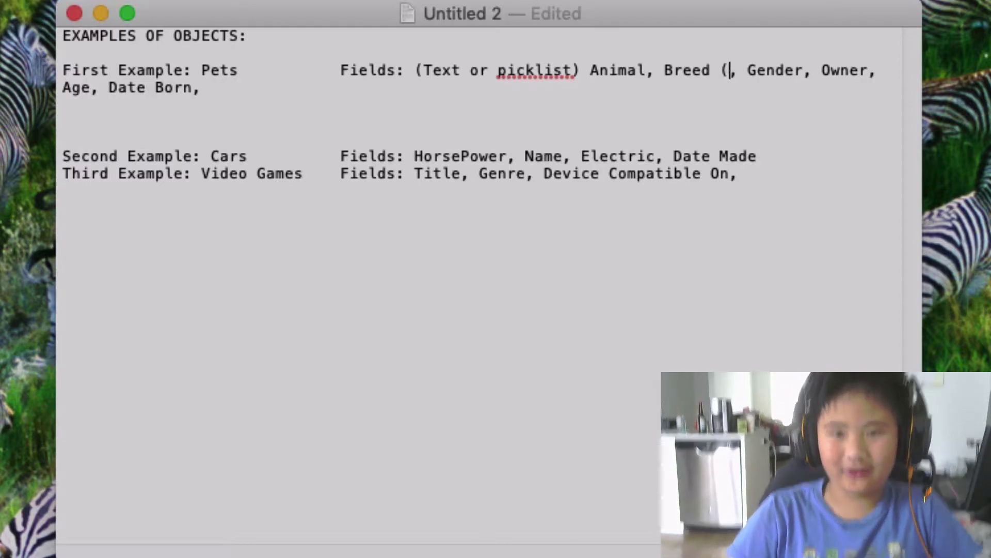
pyautogui.write('Text)')
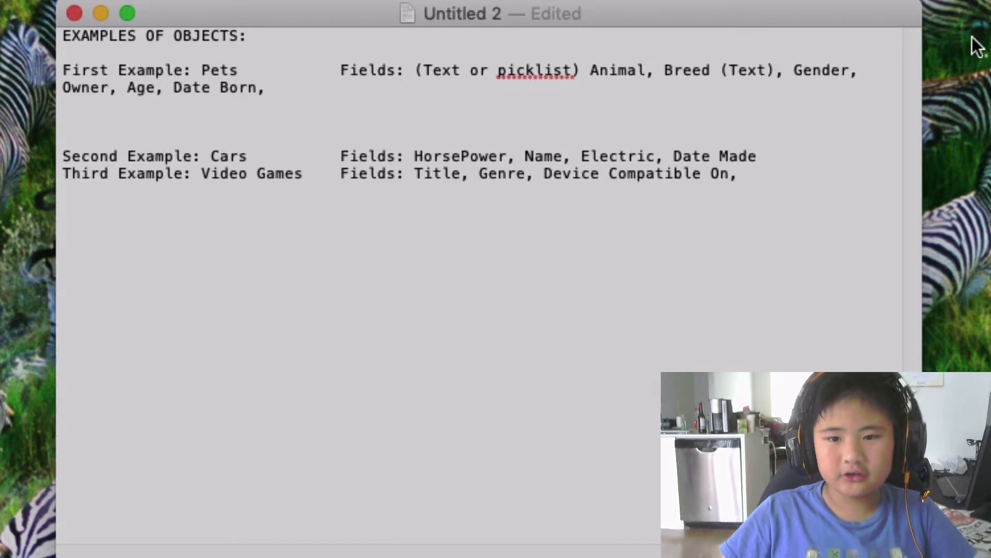
pyautogui.click(847, 72)
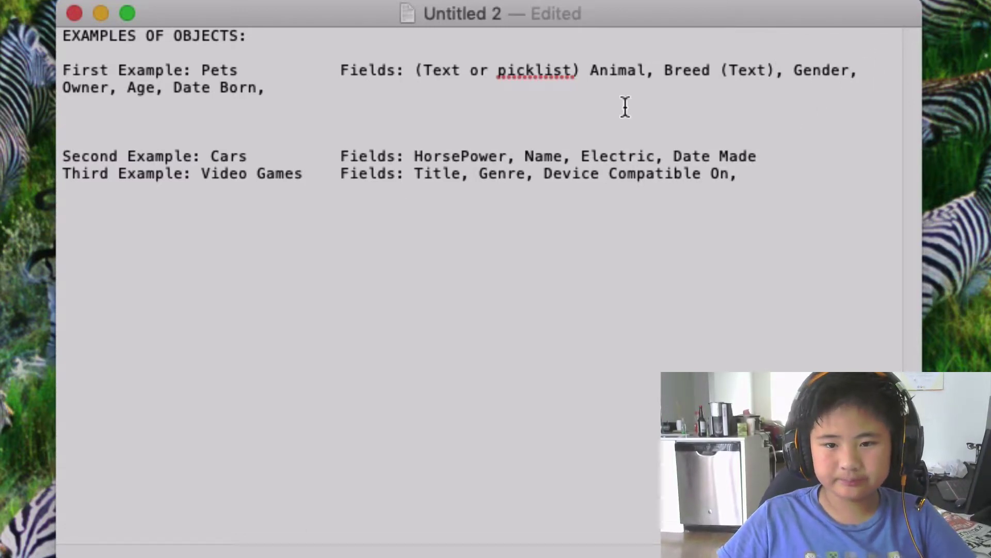
pyautogui.write('(t')
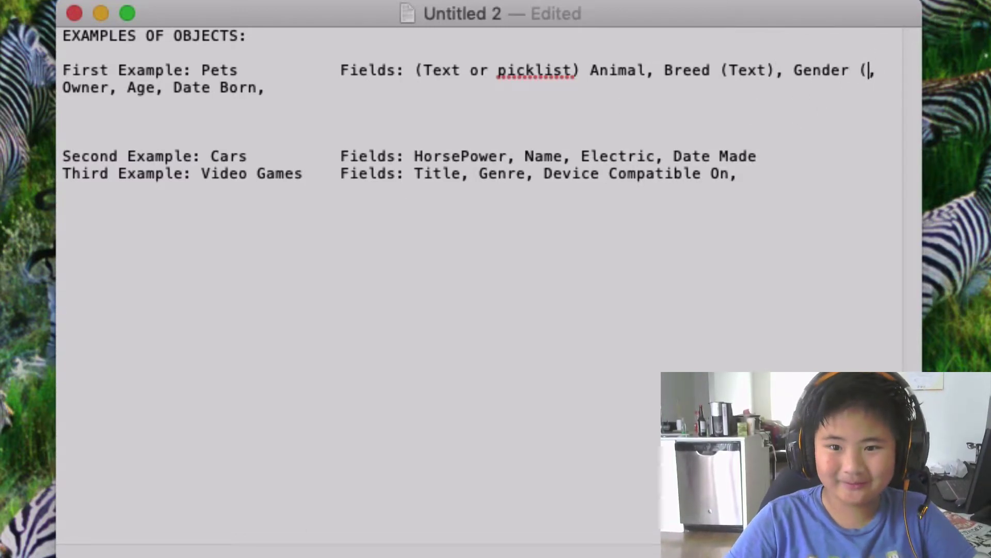
pyautogui.write('e+=')
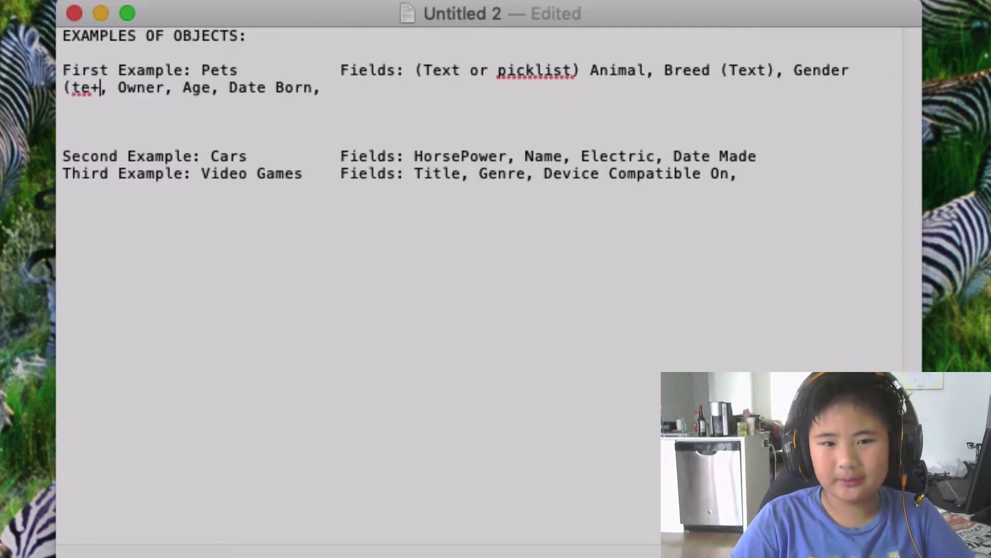
pyautogui.write('==')
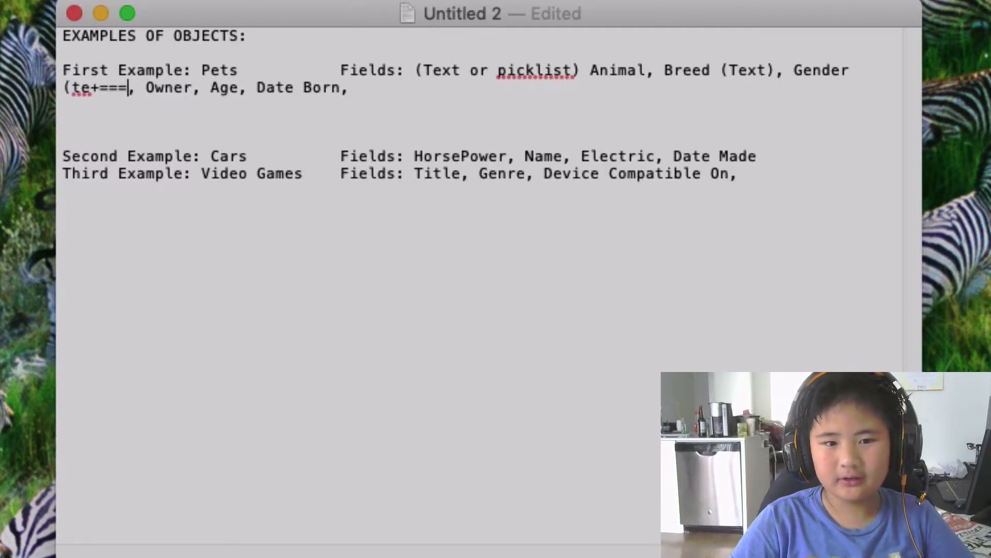
pyautogui.press('BackSpace')
pyautogui.press('BackSpace')
pyautogui.press('BackSpace')
pyautogui.press('BackSpace')
pyautogui.press('BackSpace')
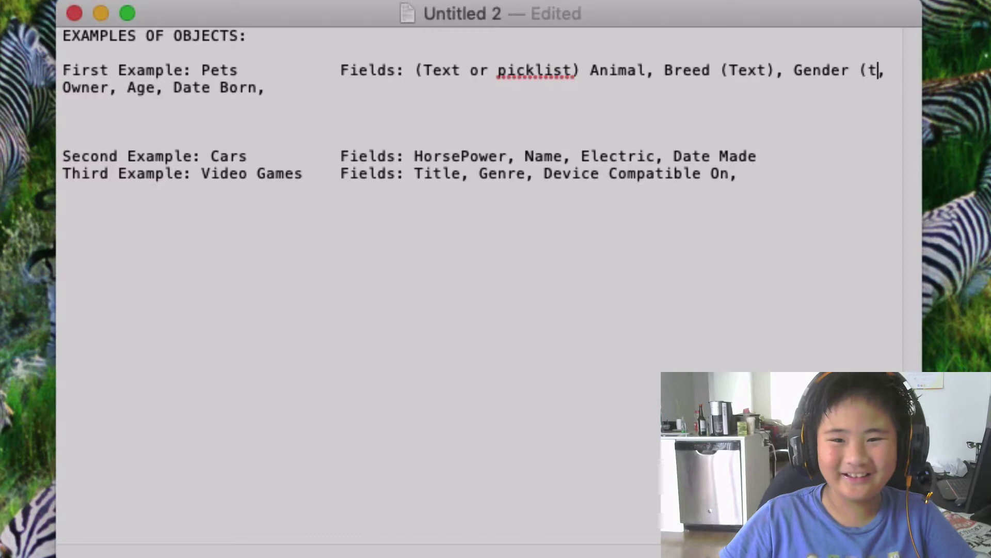
pyautogui.write('ext,')
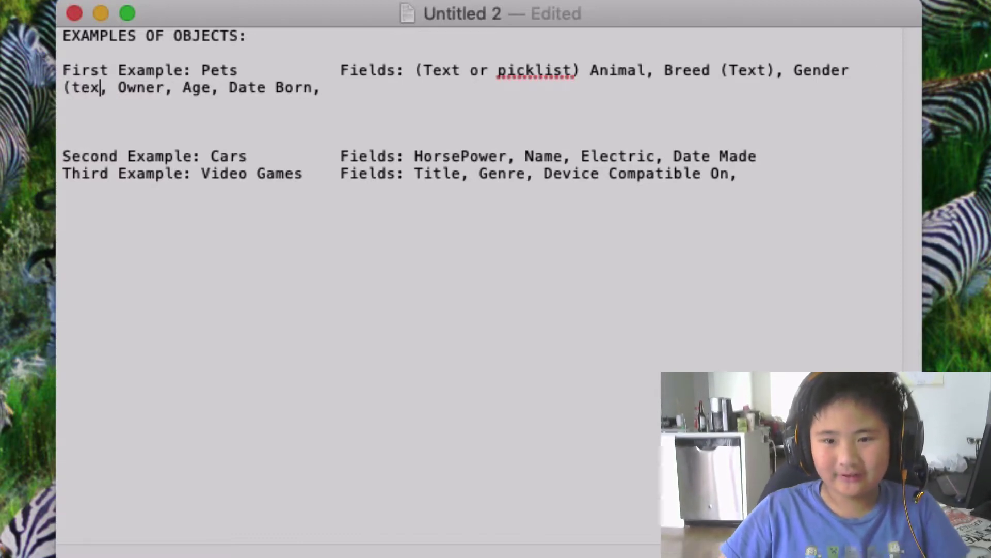
pyautogui.write('picklis')
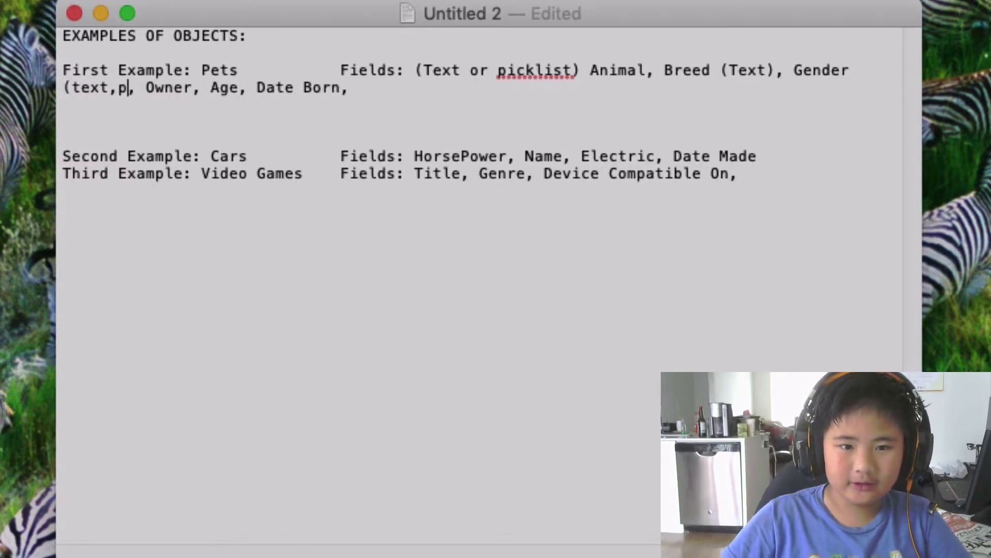
pyautogui.write('t)')
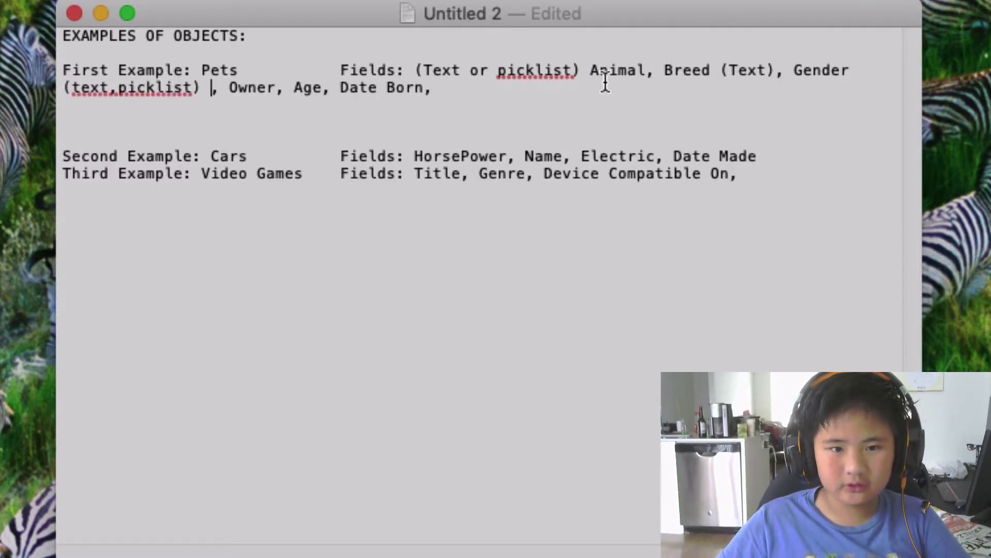
pyautogui.press('BackSpace')
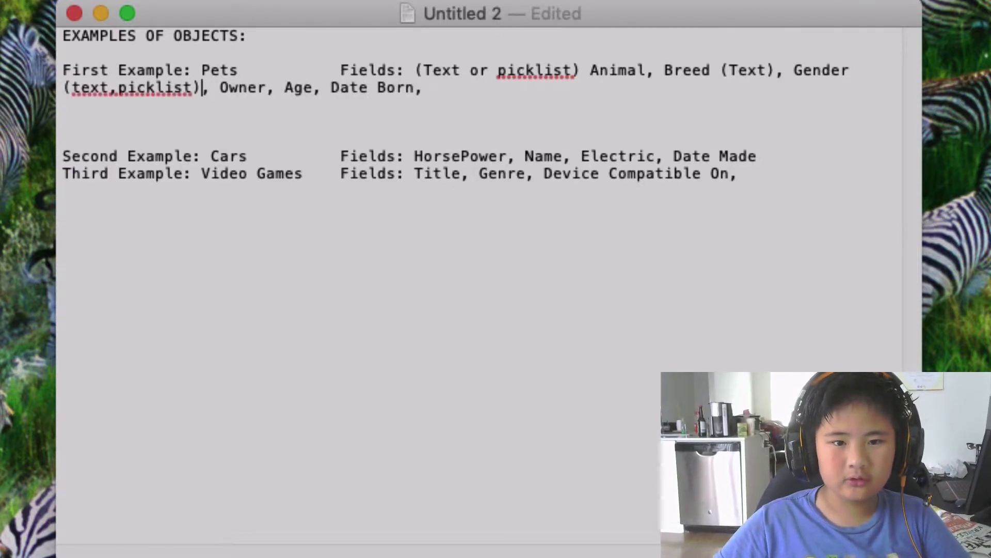
# Step: Mark Owner as (Text), Age as (number) and Date Born as (date)
pyautogui.click(248, 88)
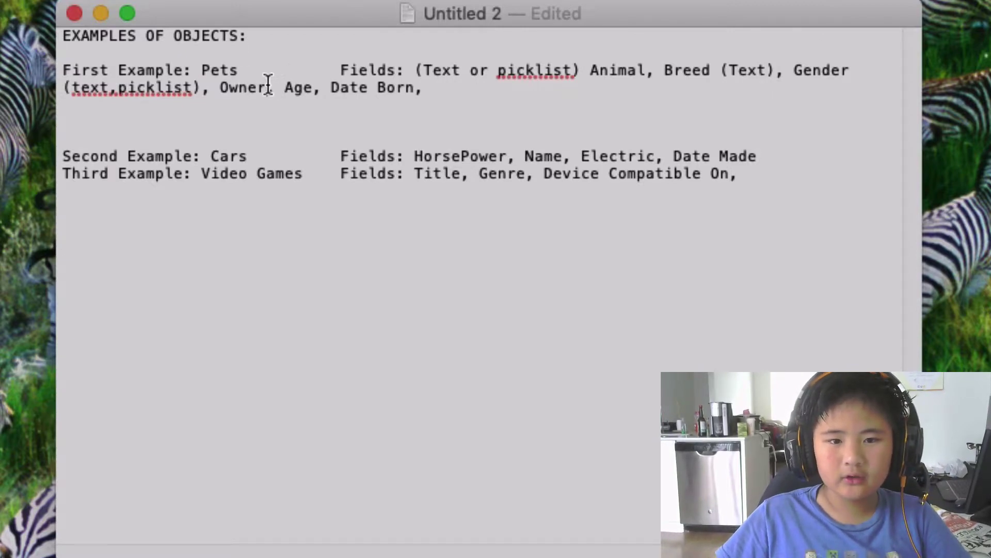
pyautogui.click(268, 86)
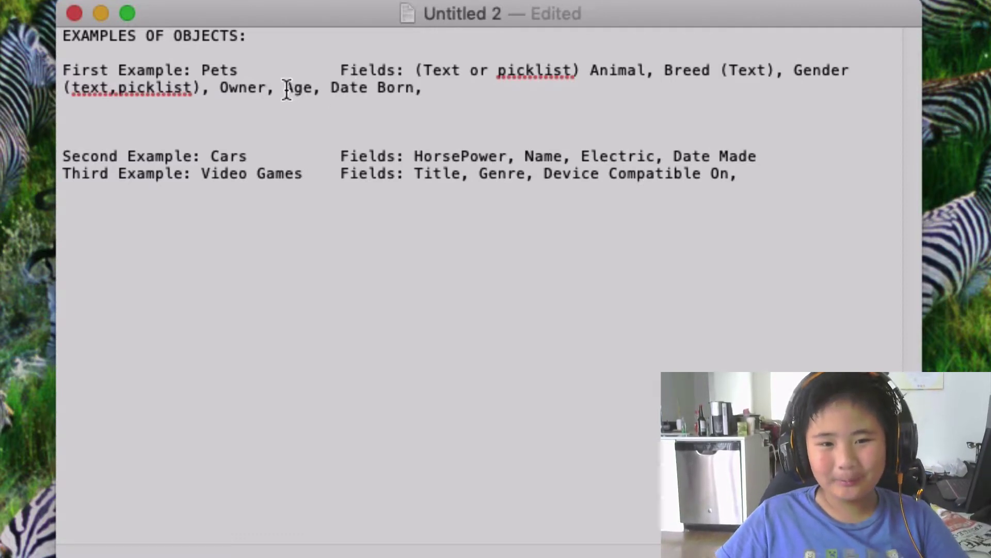
pyautogui.write('(Ye')
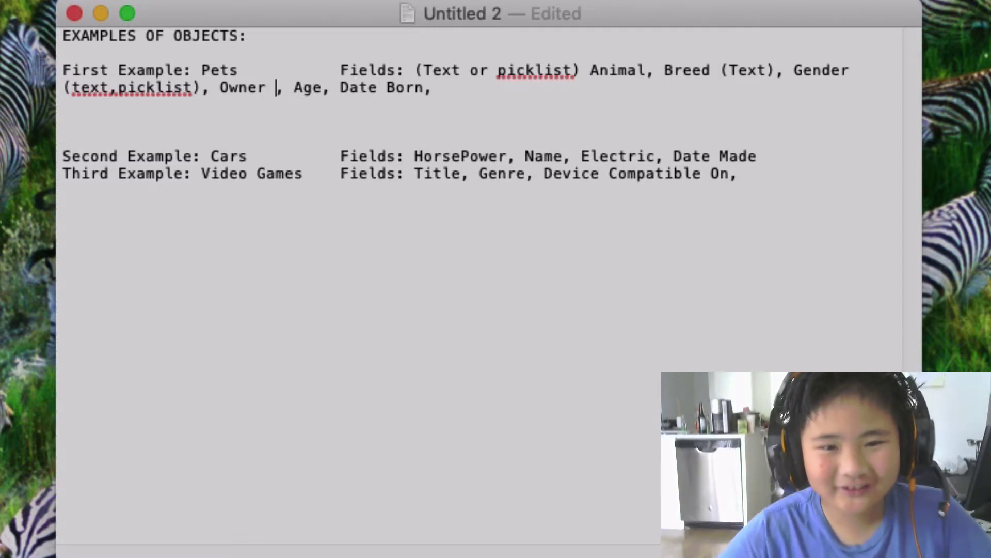
pyautogui.press('BackSpace')
pyautogui.press('BackSpace')
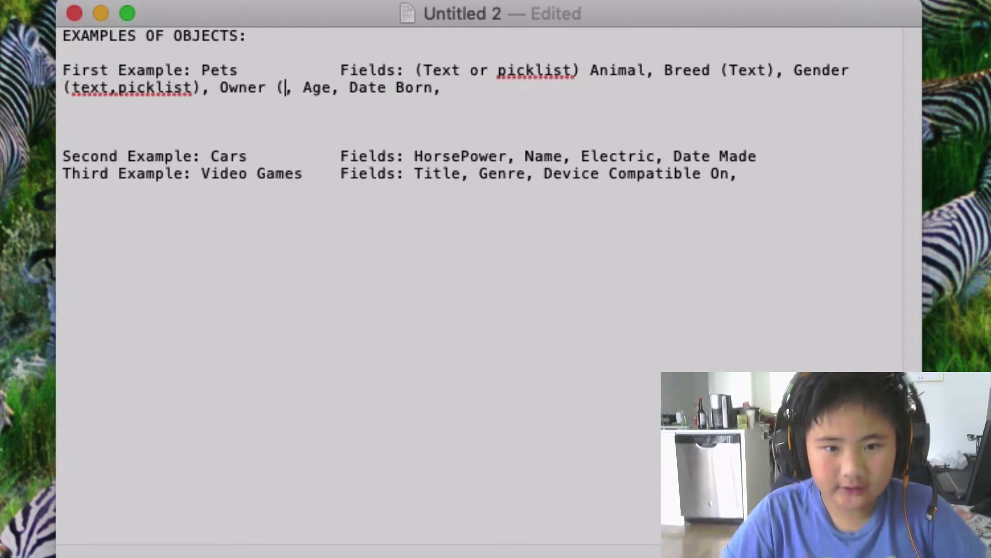
pyautogui.write('Text)')
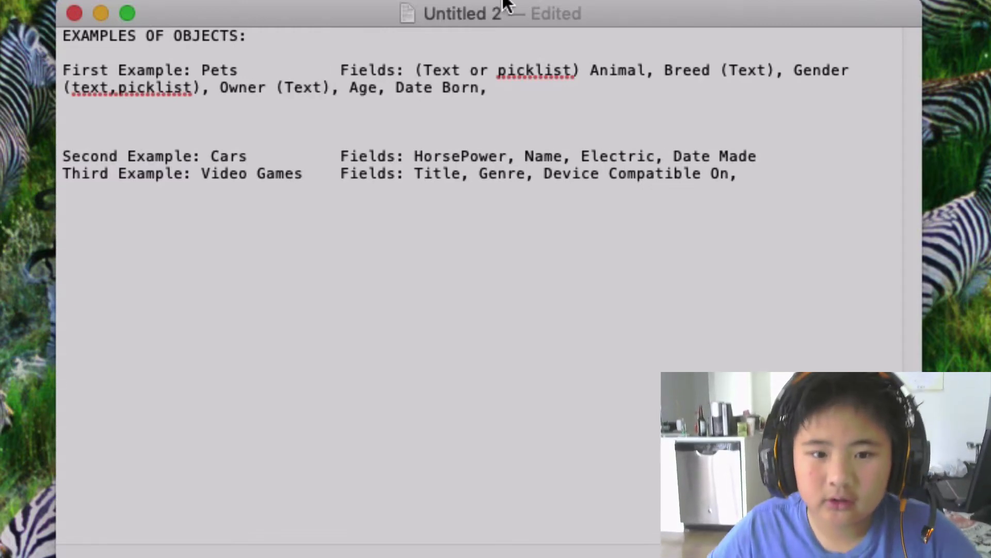
pyautogui.click(377, 87)
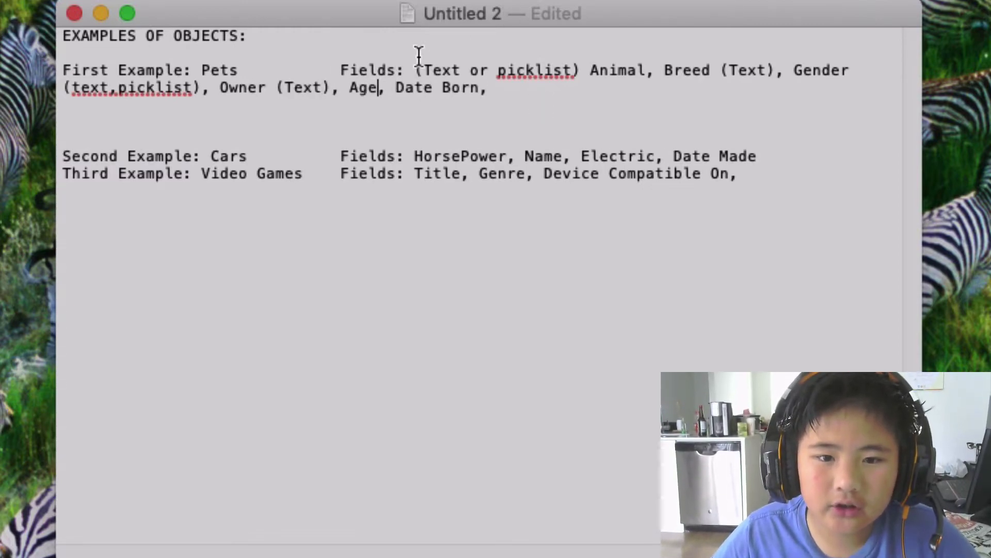
pyautogui.write('(n')
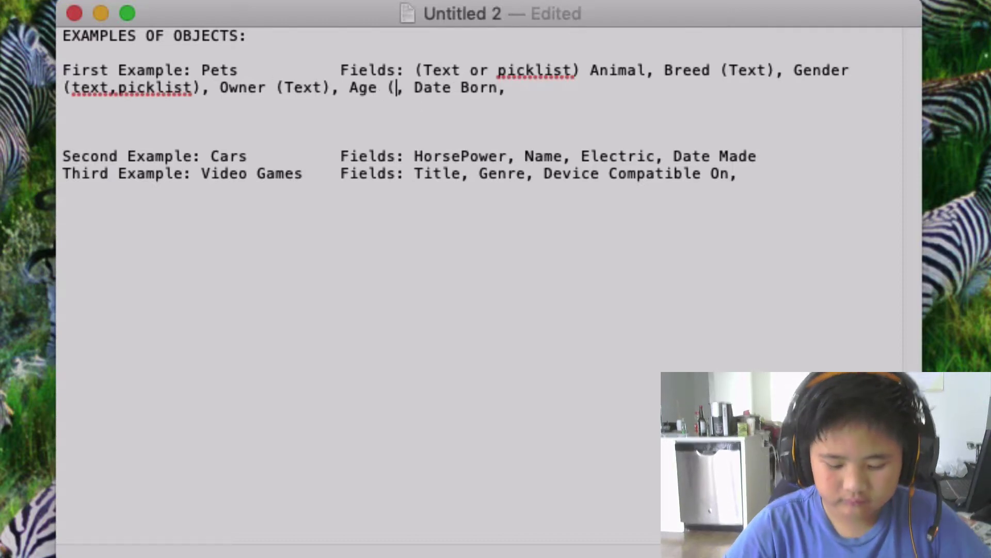
pyautogui.press('BackSpace')
pyautogui.write('D')
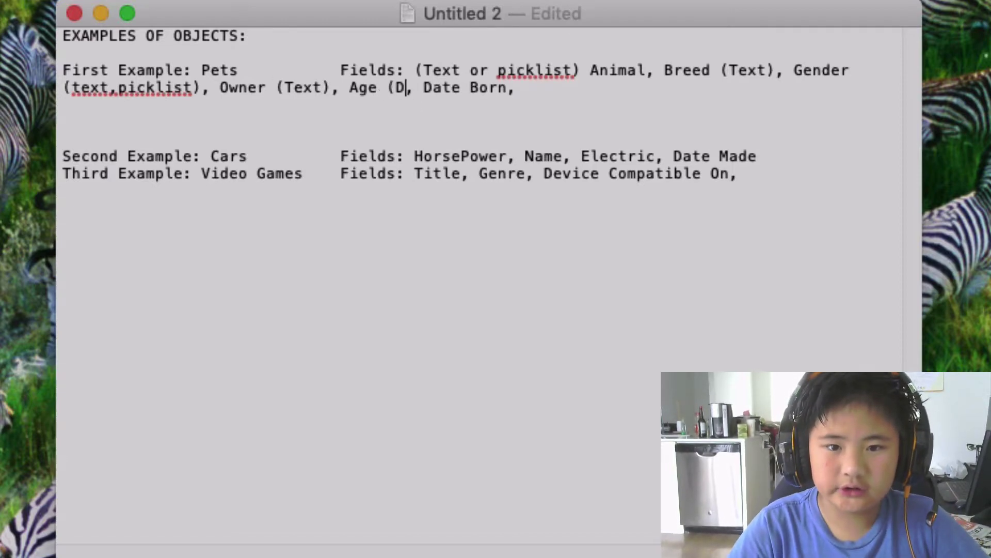
pyautogui.press('BackSpace')
pyautogui.write('numb')
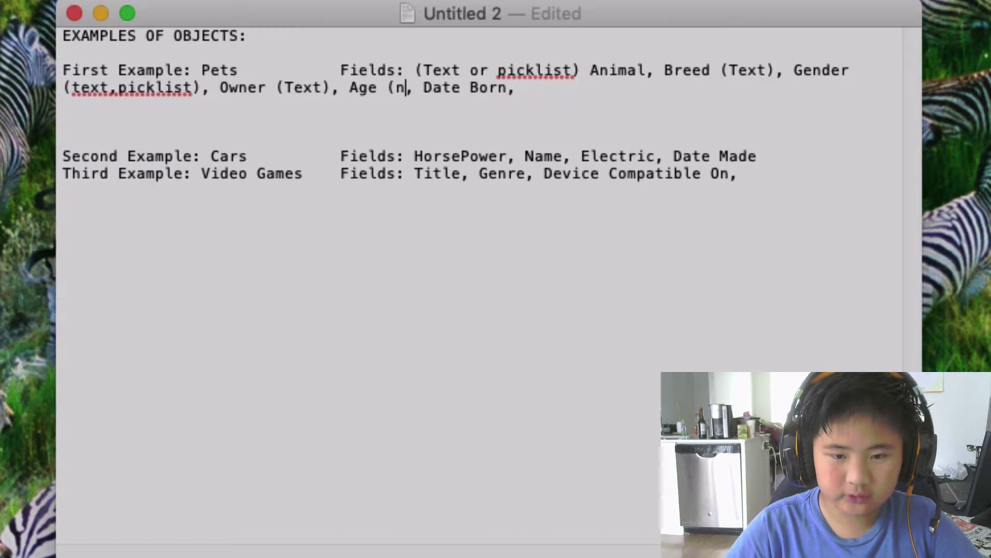
pyautogui.write('er)')
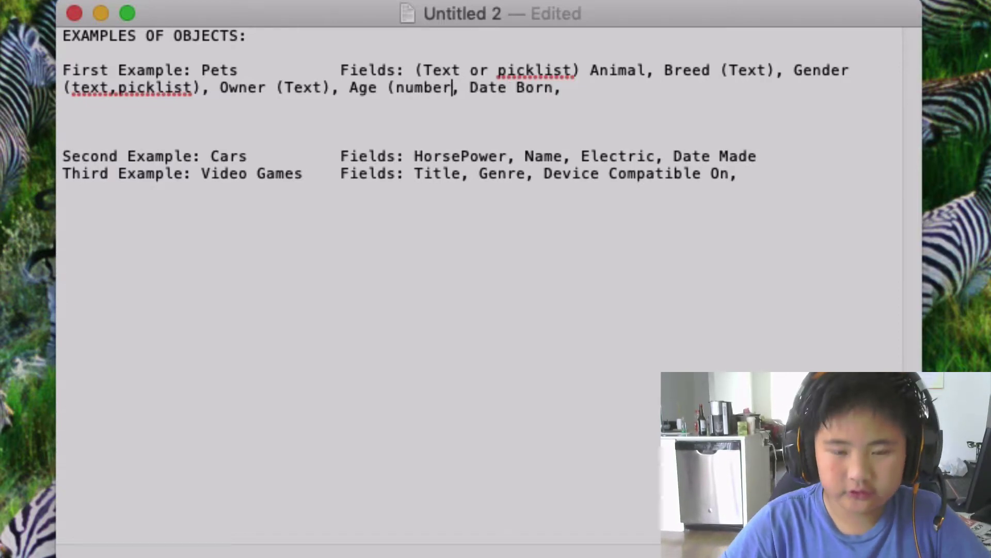
pyautogui.click(566, 86)
pyautogui.write('(')
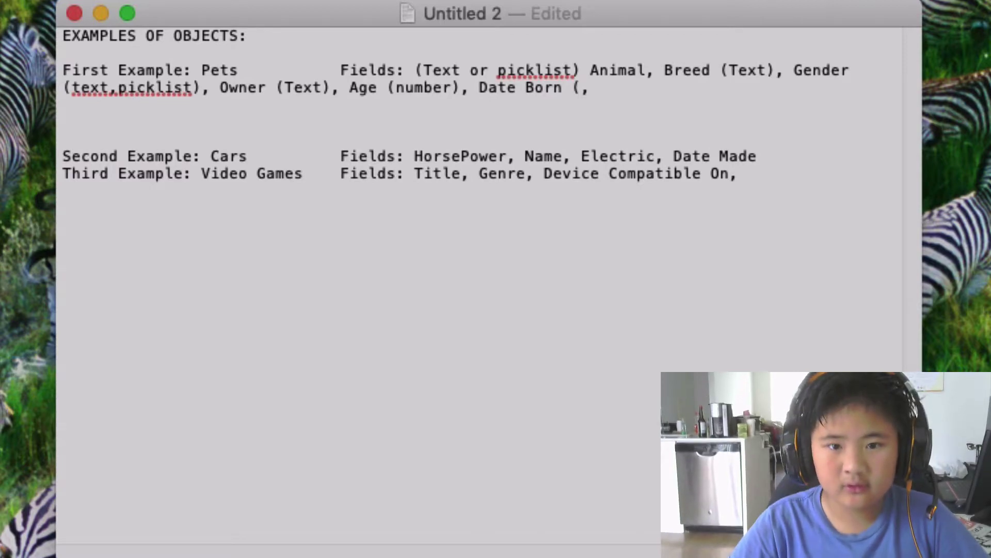
pyautogui.write('date)')
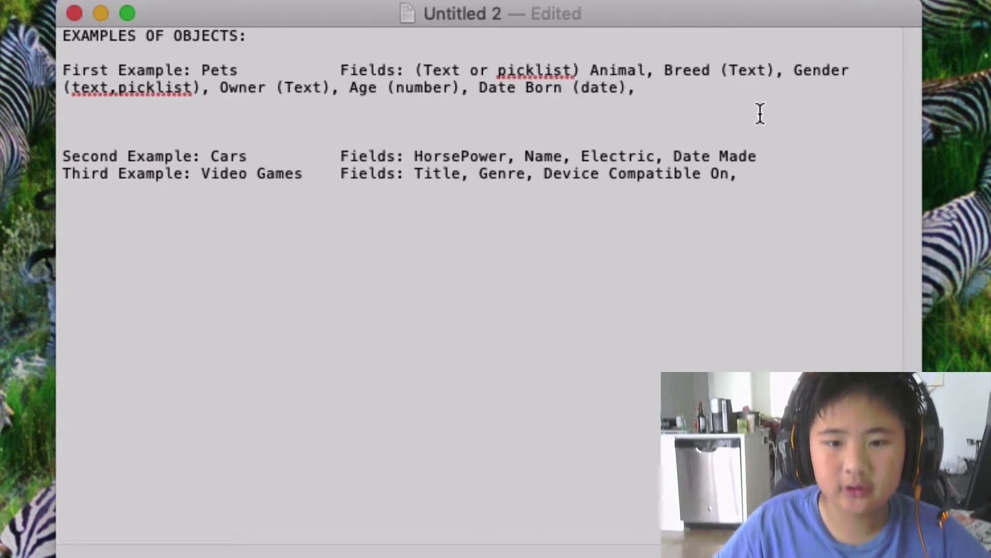
# Step: Mark HorsePower on the Cars line as (number)
pyautogui.click(760, 114)
pyautogui.click(155, 217)
pyautogui.click(119, 173)
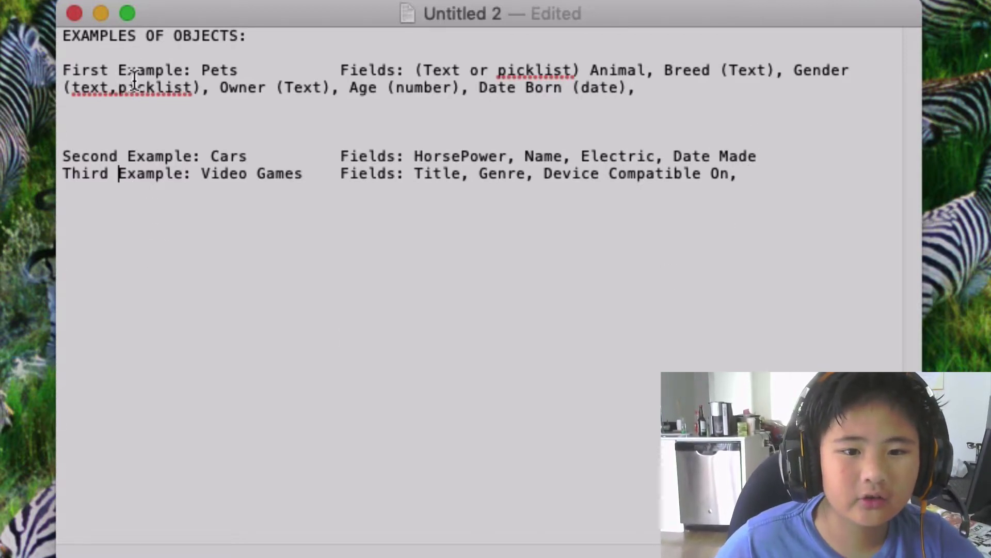
pyautogui.moveTo(134, 83); pyautogui.dragTo(237, 71)
pyautogui.click(239, 71)
pyautogui.moveTo(201, 156); pyautogui.dragTo(241, 159)
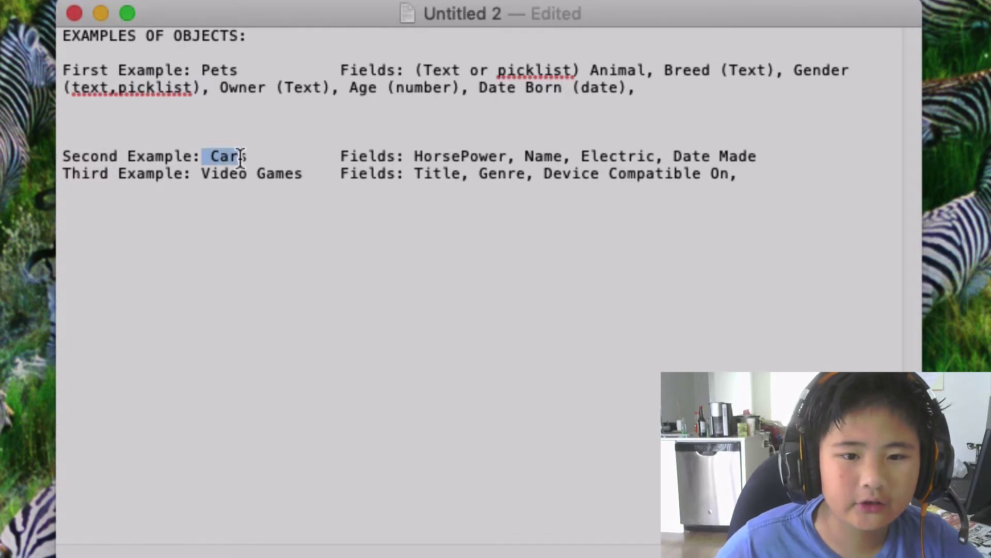
pyautogui.click(249, 156)
pyautogui.moveTo(438, 140); pyautogui.dragTo(453, 155)
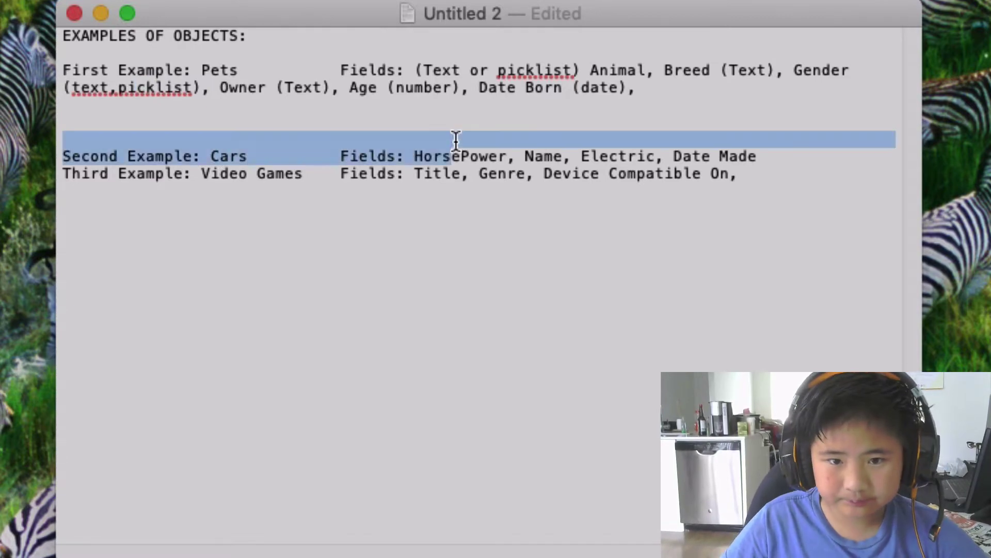
pyautogui.click(403, 142)
pyautogui.click(500, 155)
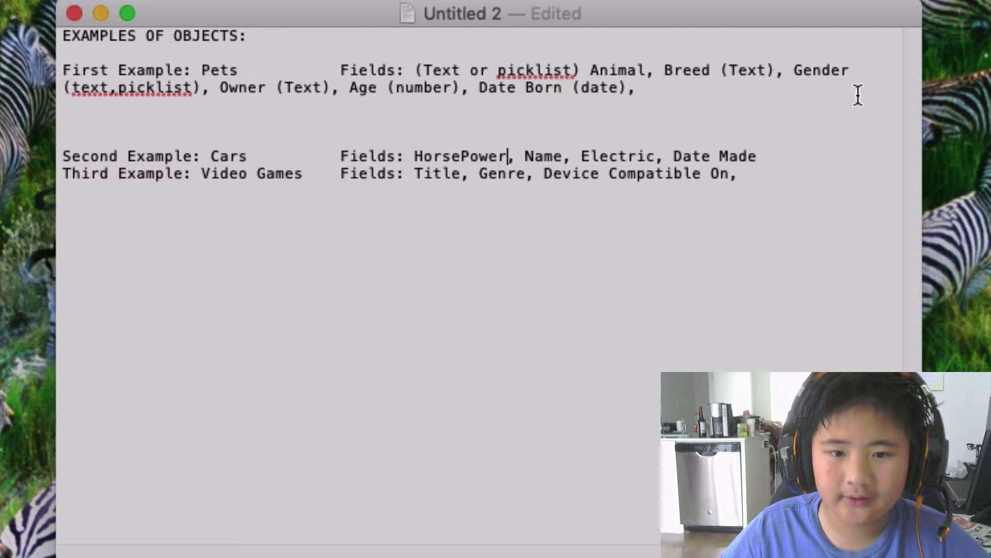
pyautogui.write('(')
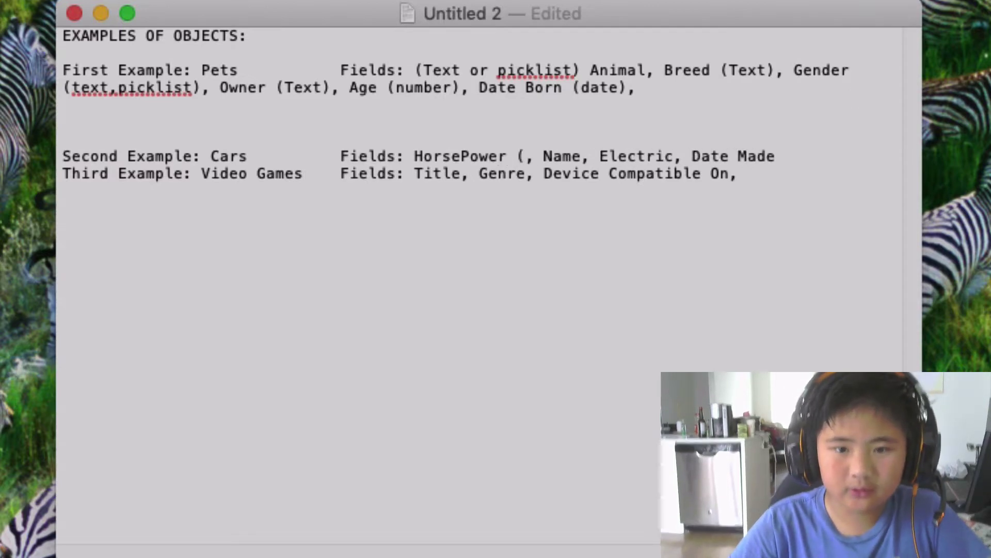
pyautogui.press('BackSpace')
pyautogui.press('BackSpace')
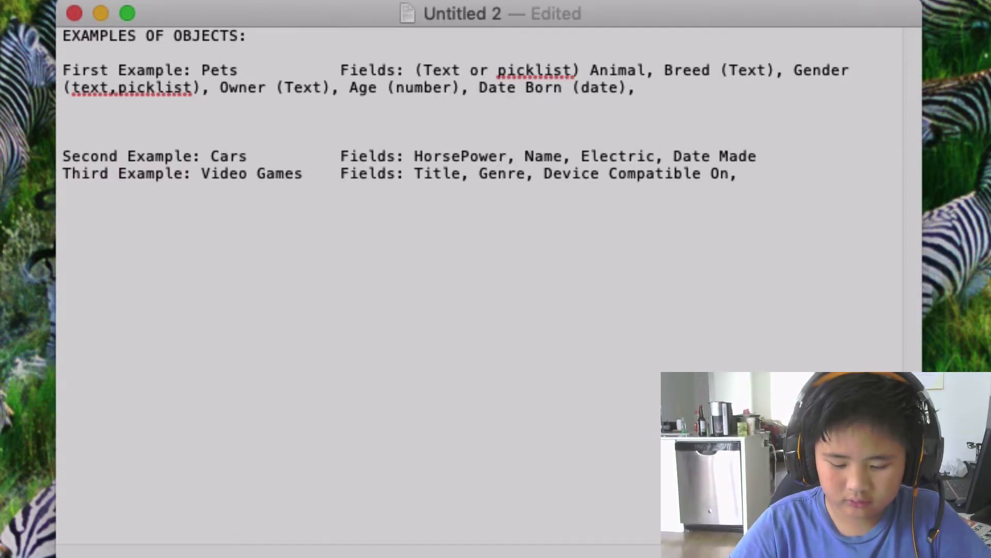
pyautogui.write('(numbe')
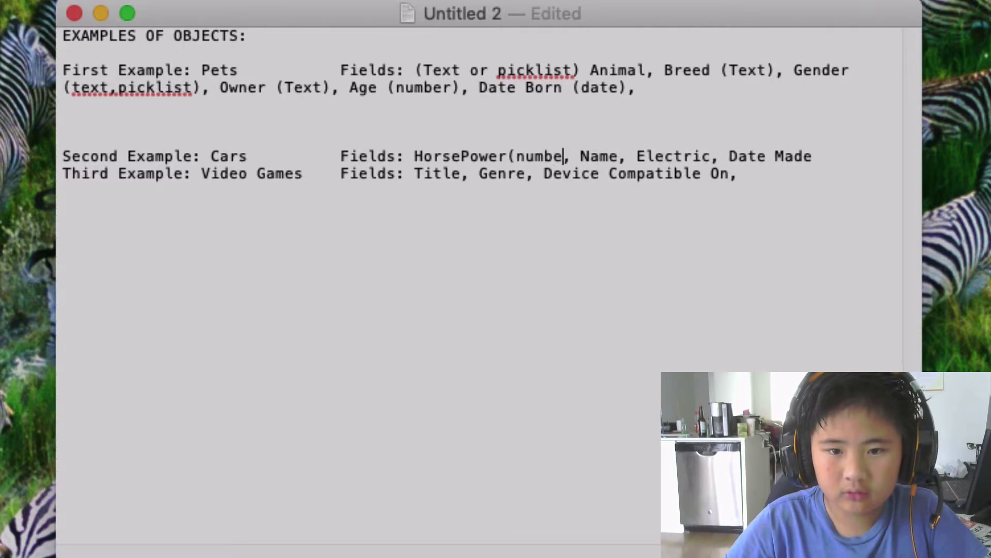
pyautogui.write('r)')
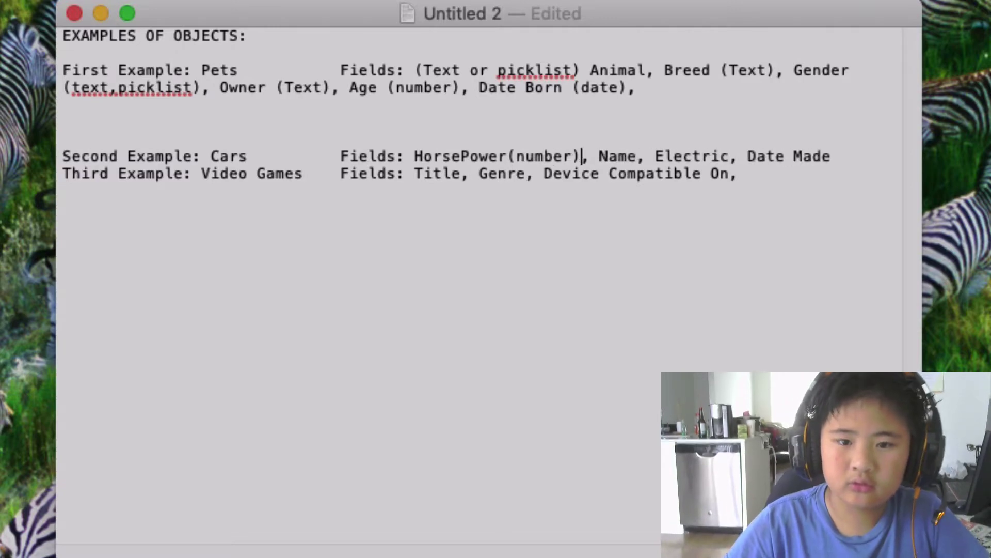
# Step: Type (text) after Name and (boolean) after Electric on the Cars line
pyautogui.click(638, 156)
pyautogui.write('(text')
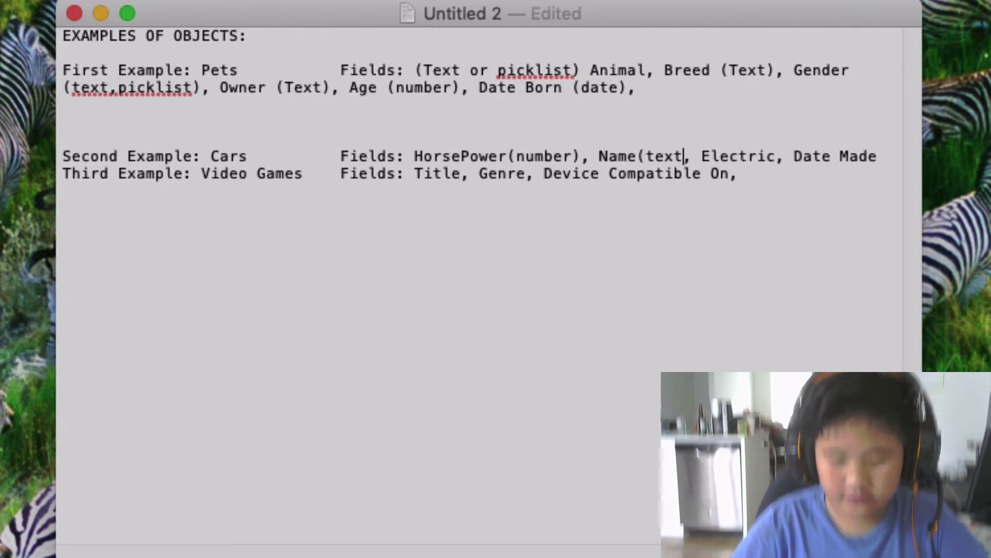
pyautogui.write(')')
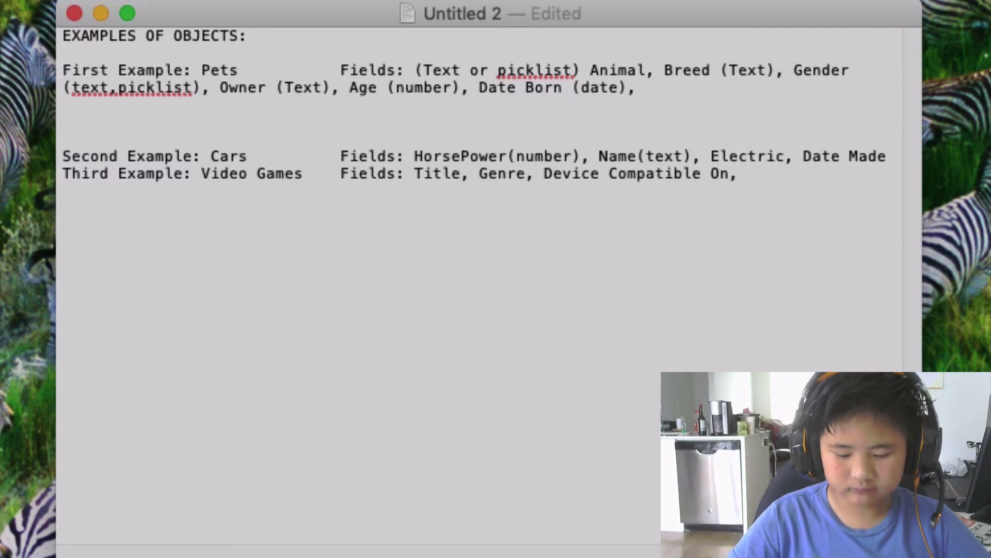
pyautogui.click(785, 156)
pyautogui.write('(boolea')
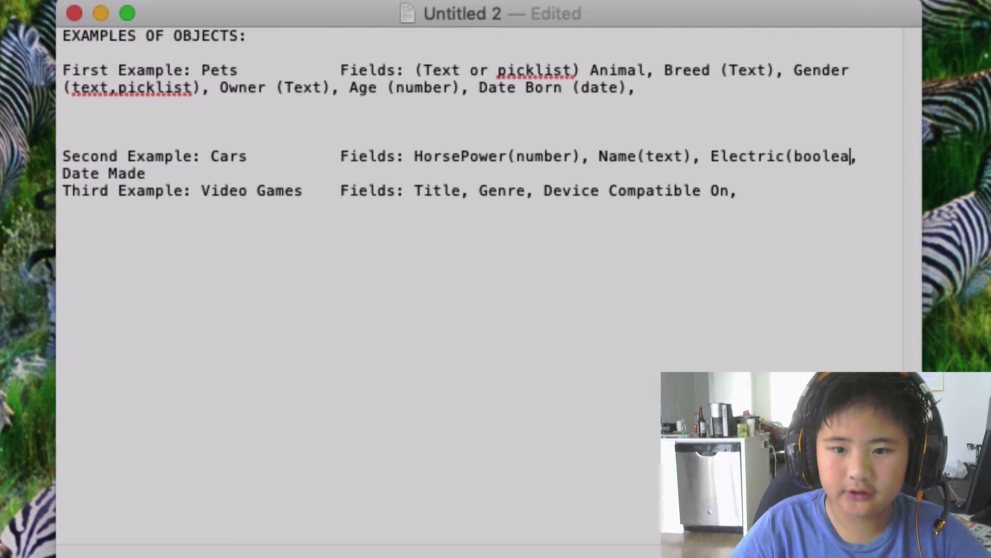
pyautogui.write('n)')
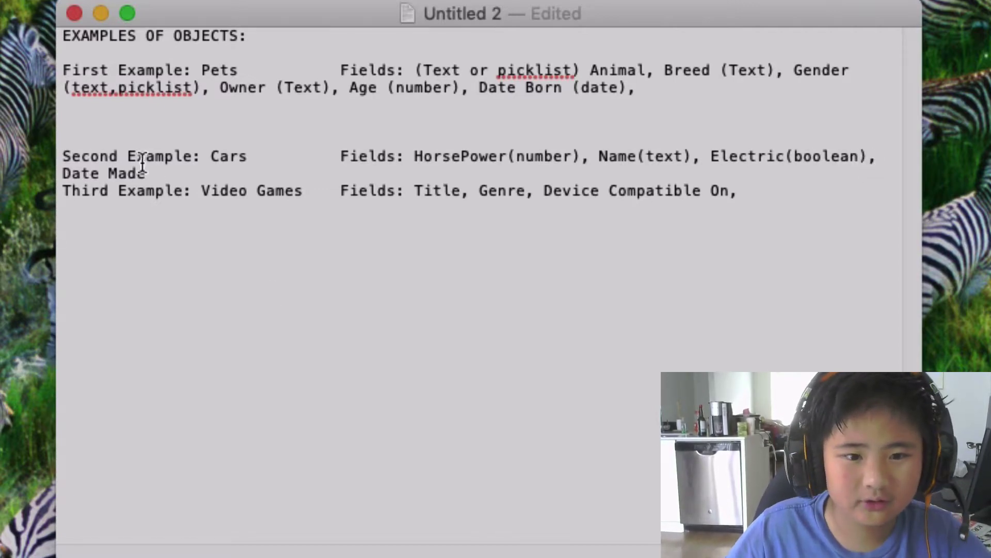
# Step: Extend Electric's type by adding 'or text' after boolean
pyautogui.click(153, 178)
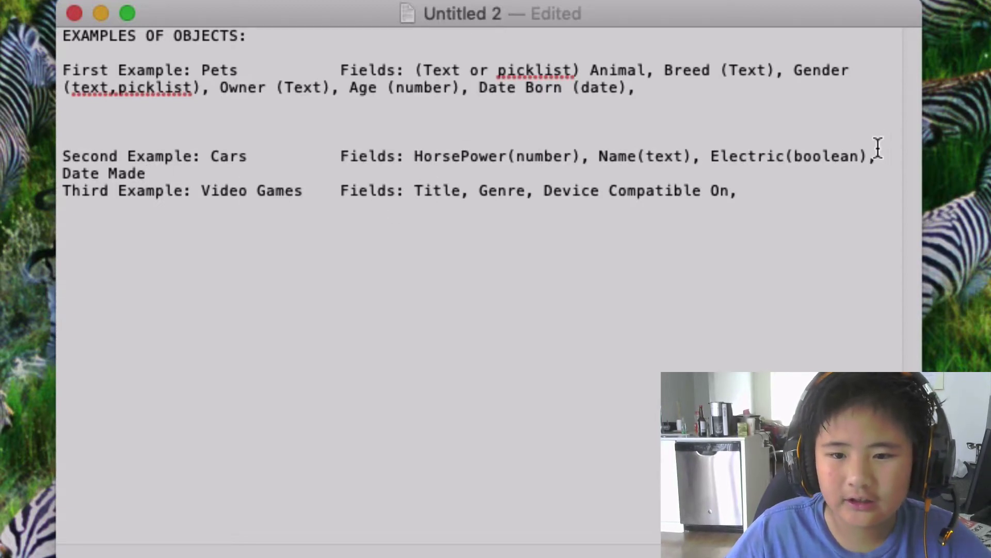
pyautogui.moveTo(861, 153); pyautogui.dragTo(785, 152)
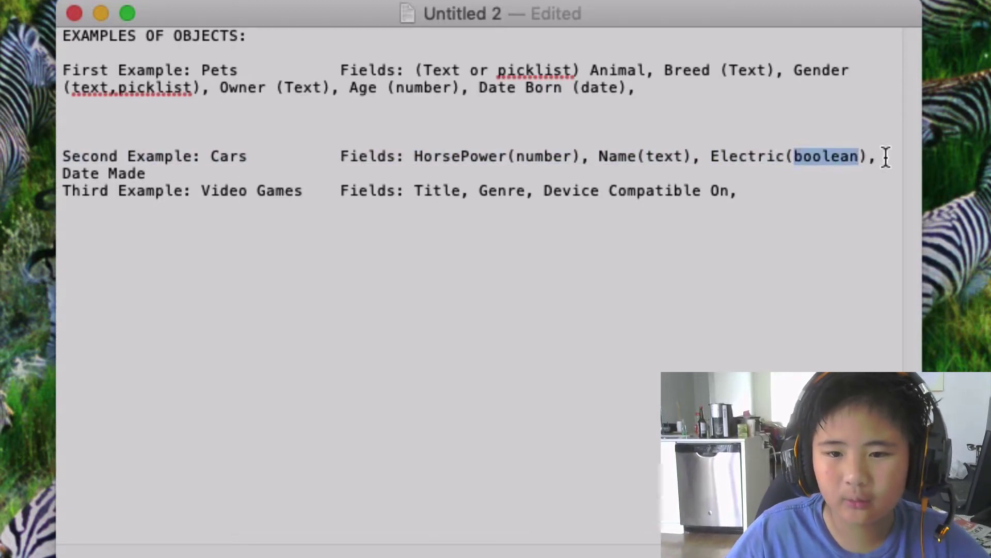
pyautogui.click(863, 155)
pyautogui.moveTo(861, 155)
pyautogui.mouseDown()
pyautogui.moveTo(804, 155)
pyautogui.moveTo(858, 150)
pyautogui.mouseUp()
pyautogui.click(837, 122)
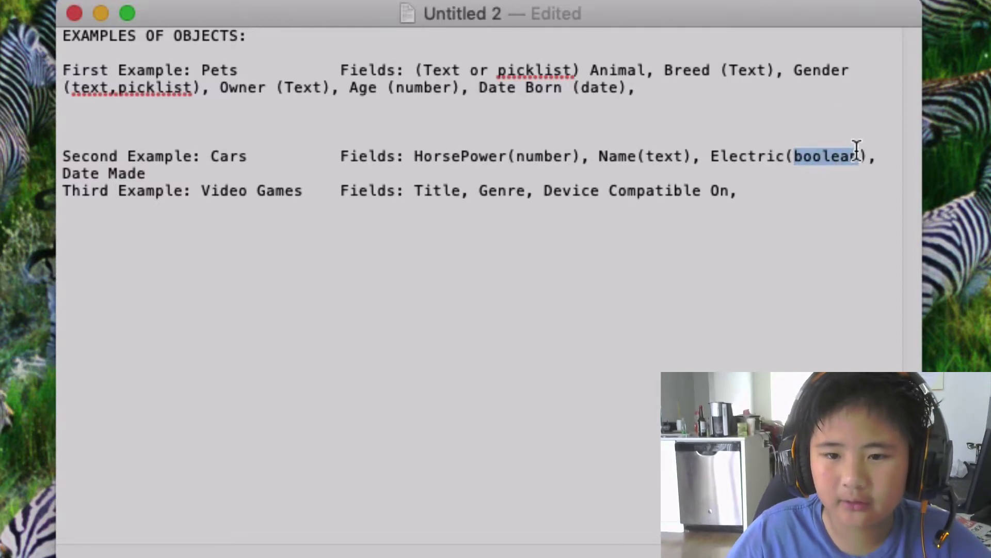
pyautogui.click(886, 154)
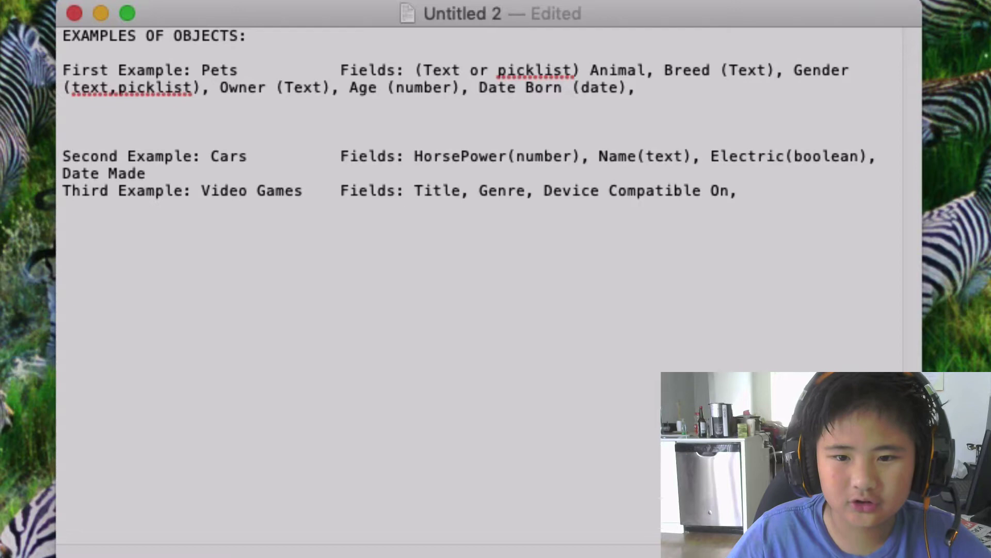
pyautogui.moveTo(867, 154); pyautogui.dragTo(814, 146)
pyautogui.click(792, 146)
pyautogui.click(862, 155)
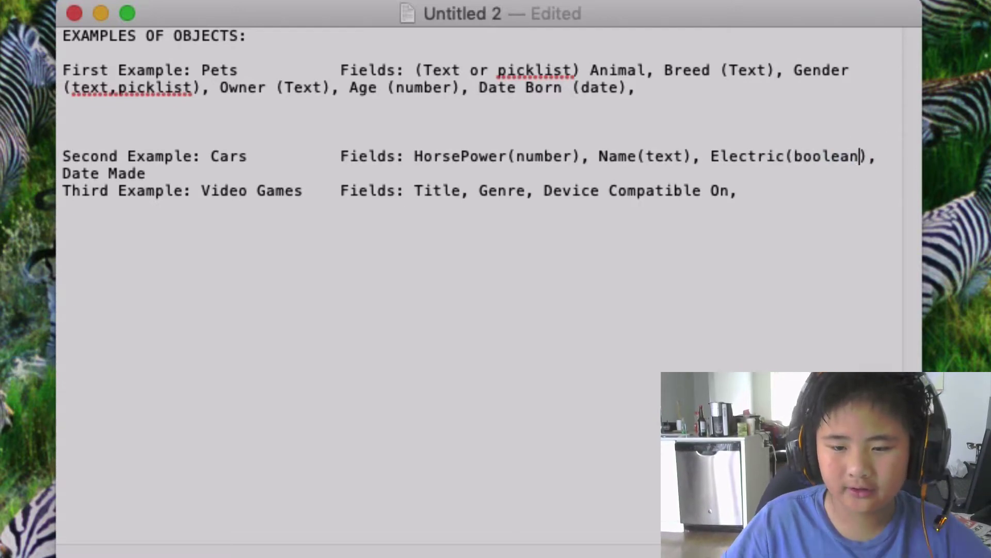
pyautogui.write('or text')
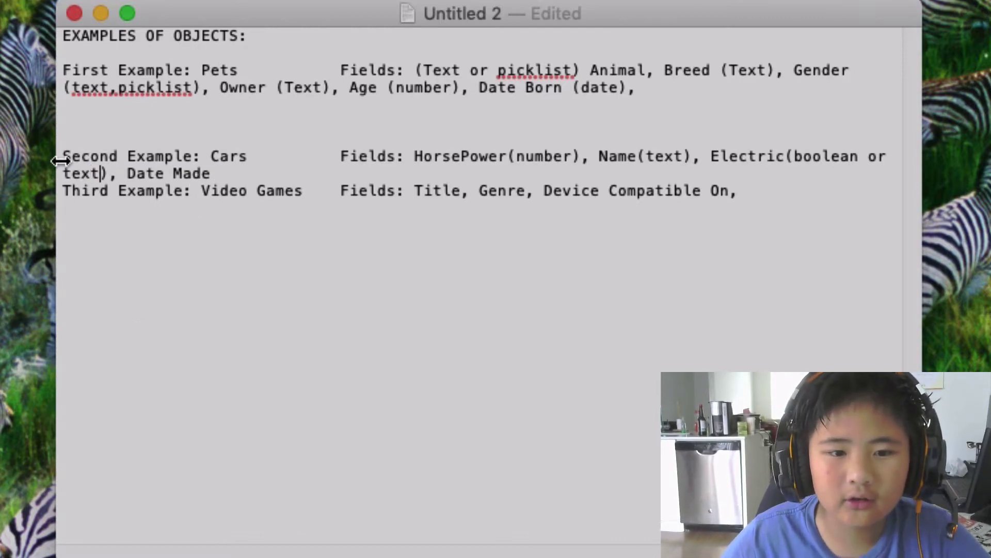
# Step: Replace 'text' with 'picklist' so Electric reads (boolean or picklist)
pyautogui.moveTo(104, 172); pyautogui.dragTo(33, 155)
pyautogui.click(104, 172)
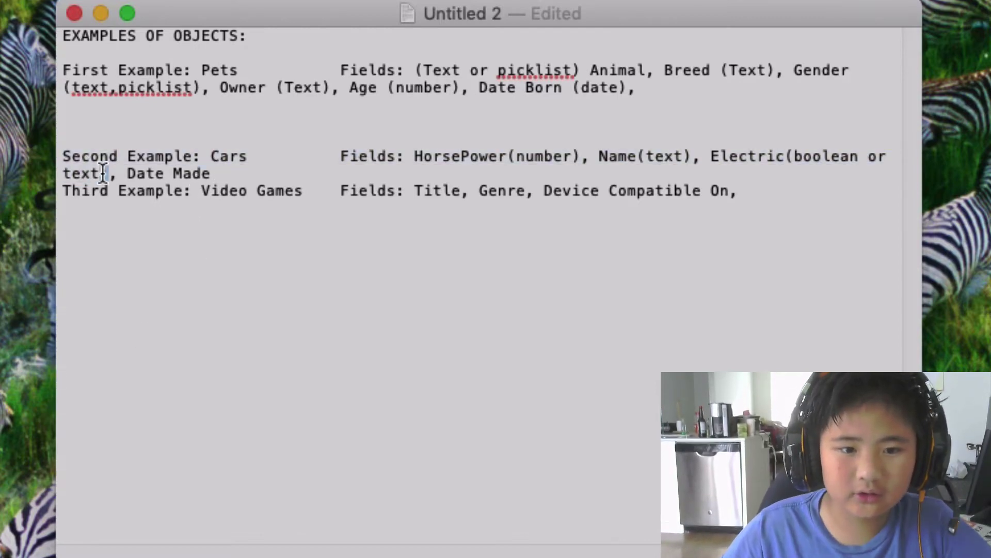
pyautogui.doubleClick(103, 173)
pyautogui.click(102, 173)
pyautogui.press('BackSpace')
pyautogui.press('BackSpace')
pyautogui.press('BackSpace')
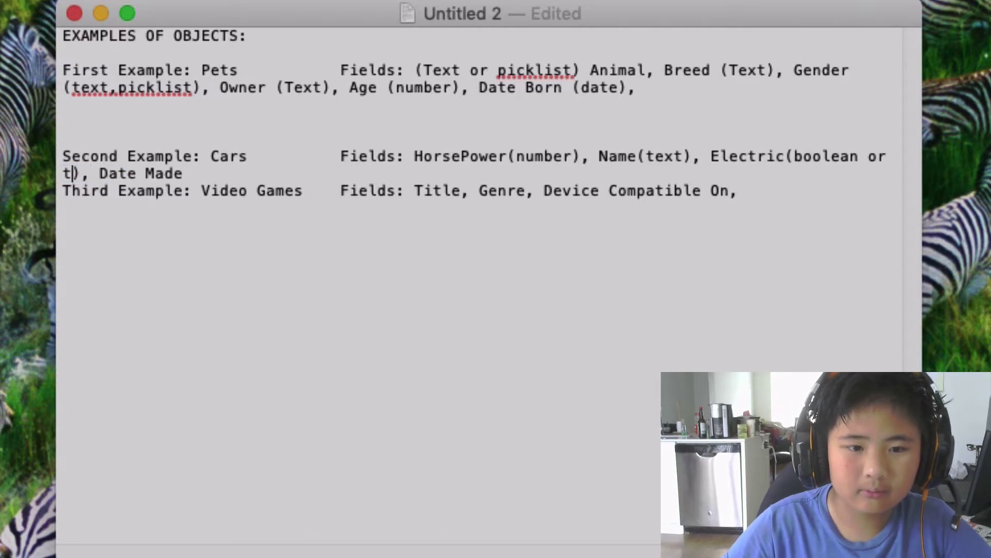
pyautogui.press('BackSpace')
pyautogui.press('BackSpace')
pyautogui.write('picklist')
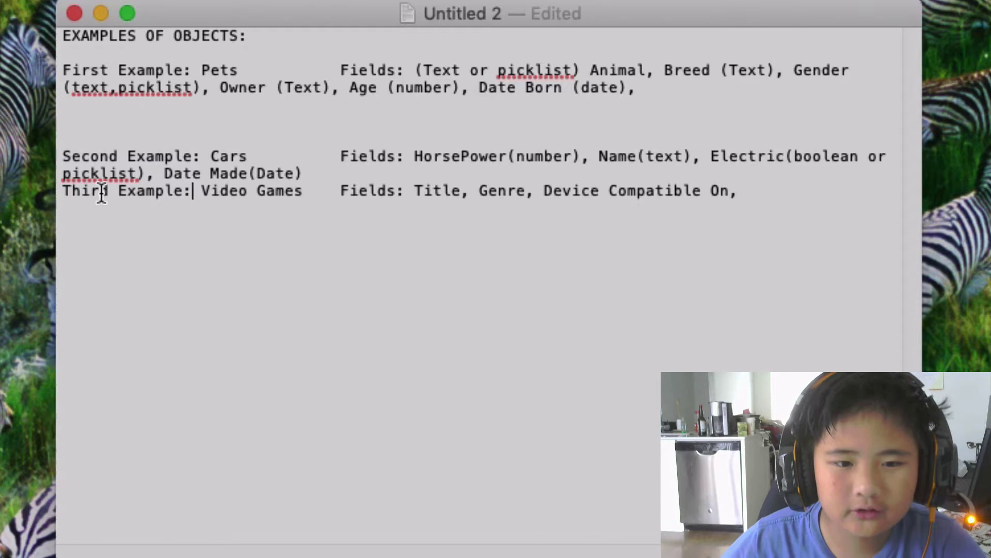
# Step: Add data types to the Video Games fields: Title(text), Genre(picklist), Device Compatible On(picklist)
pyautogui.moveTo(102, 195); pyautogui.dragTo(230, 155)
pyautogui.click(289, 191)
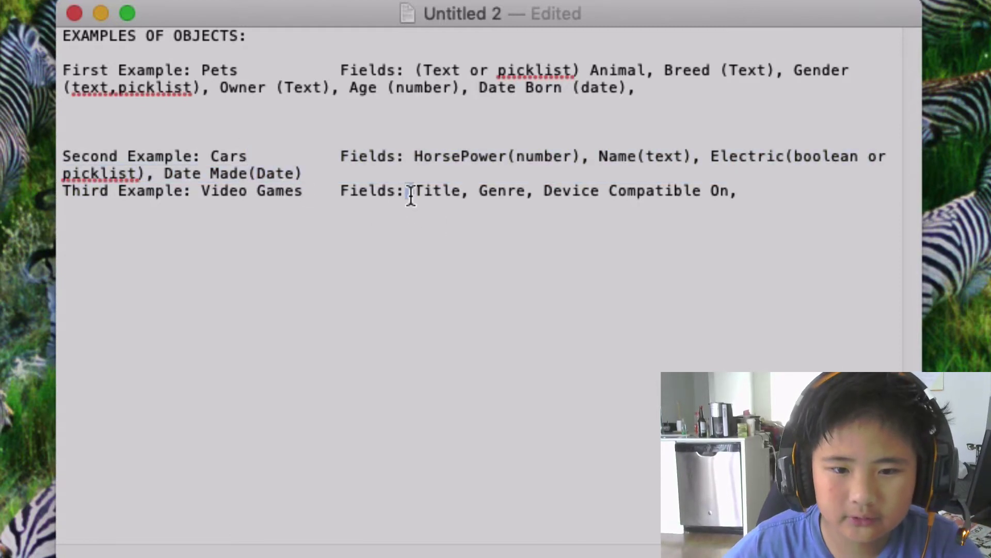
pyautogui.moveTo(410, 197); pyautogui.dragTo(451, 197)
pyautogui.click(460, 199)
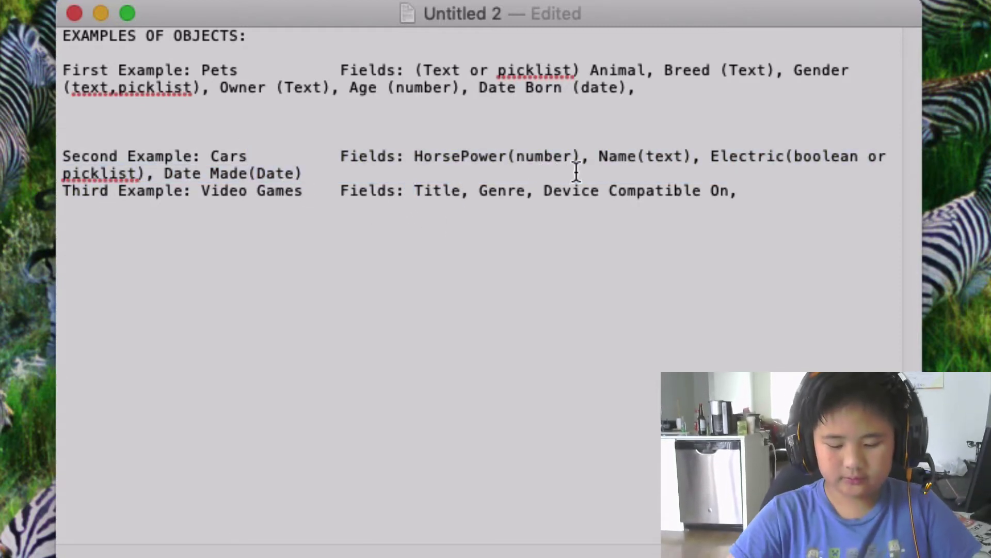
pyautogui.write('(text)')
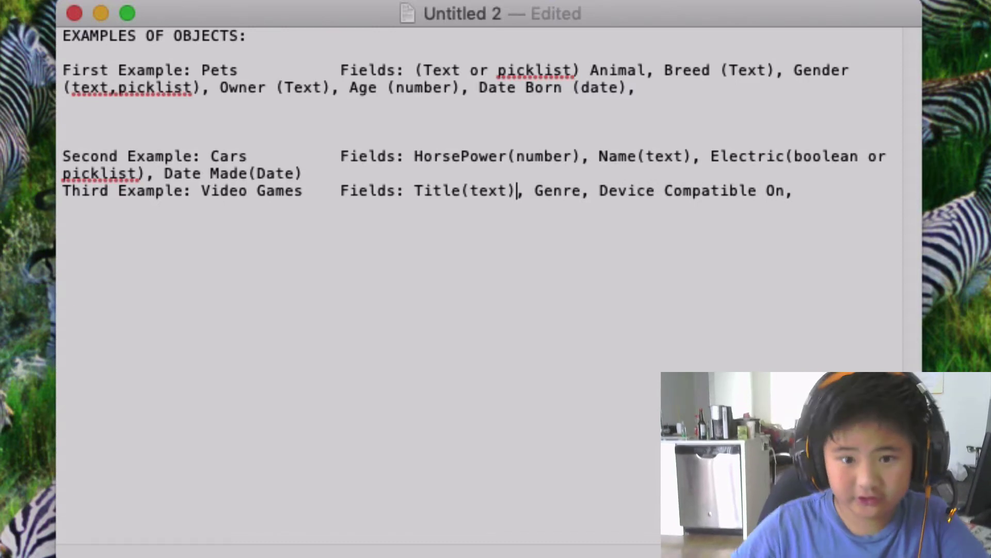
pyautogui.click(582, 190)
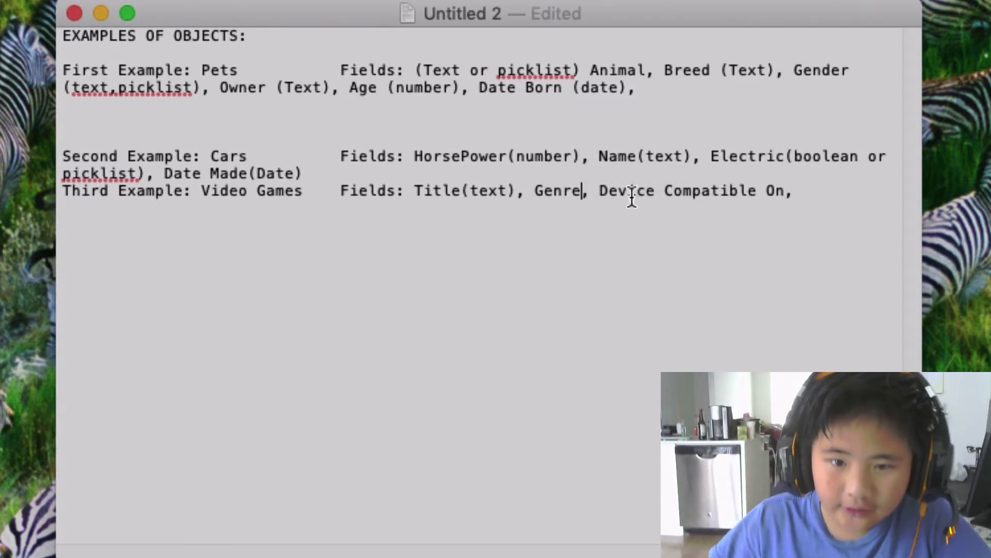
pyautogui.write('(')
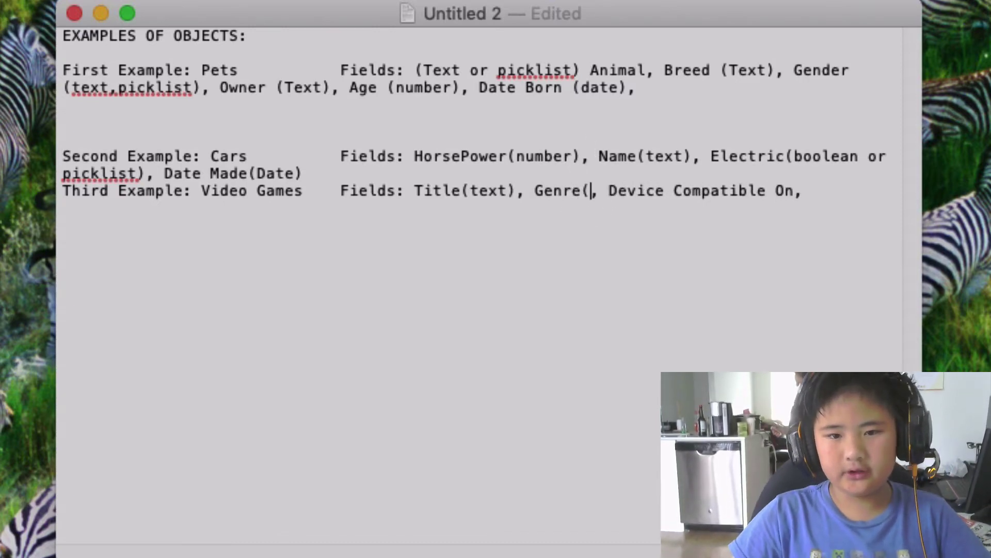
pyautogui.write('picklist)')
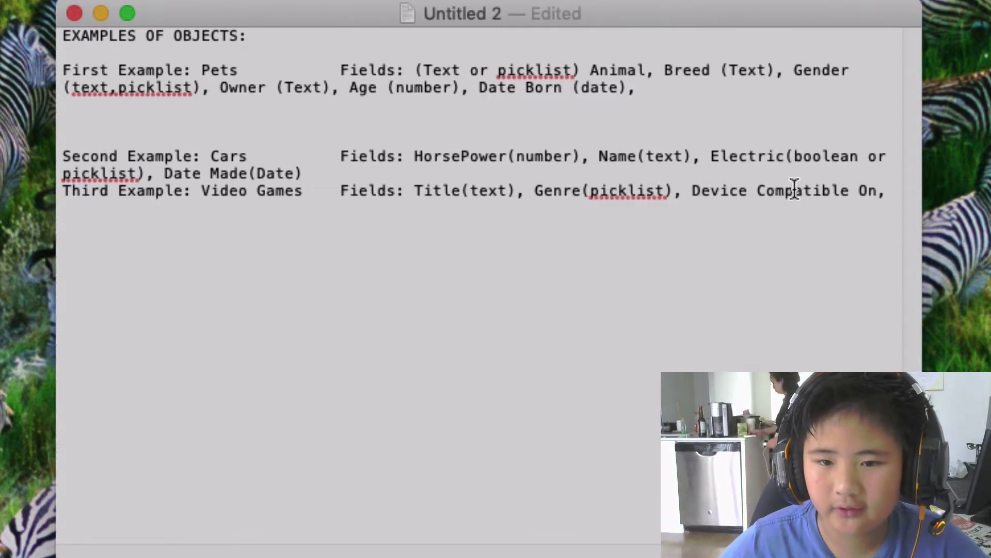
pyautogui.click(885, 181)
pyautogui.click(880, 192)
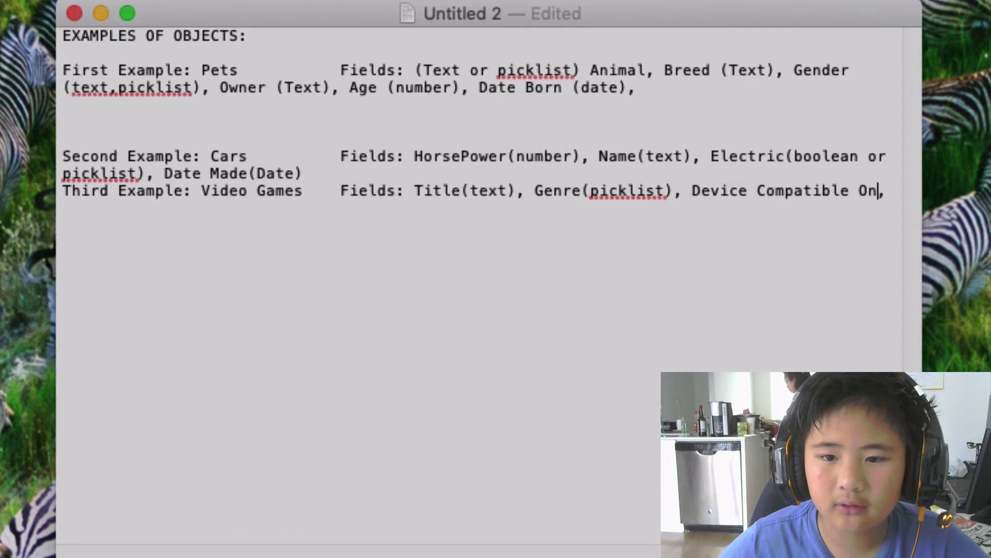
pyautogui.write('(picklist)')
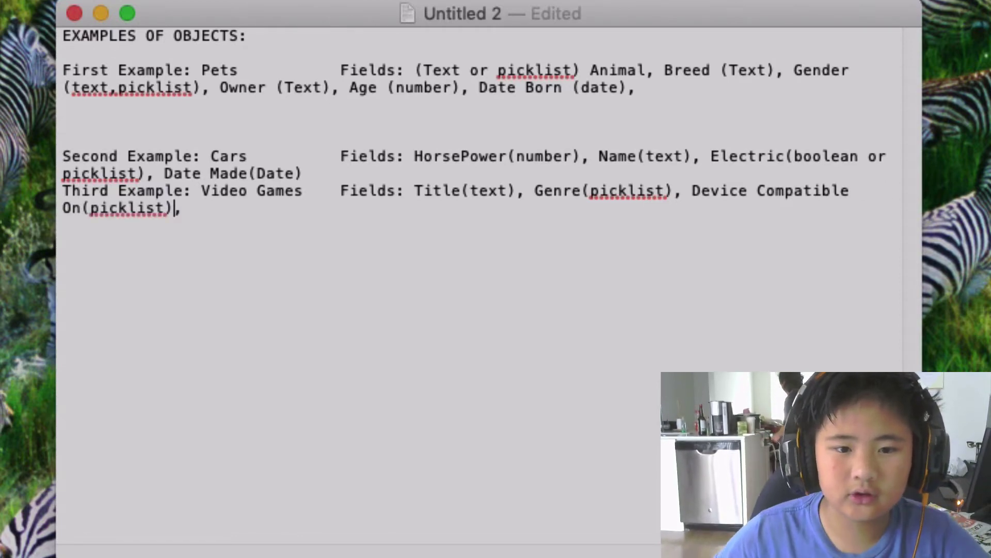
# Step: Remove the trailing comma and space after On(picklist) and separate Cars from Video Games with a blank line
pyautogui.click(829, 213)
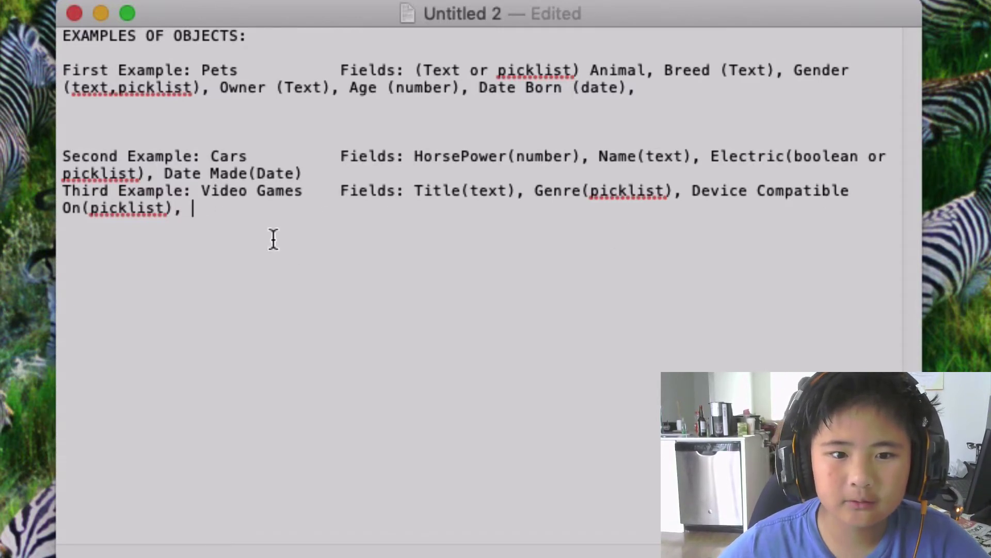
pyautogui.press('BackSpace')
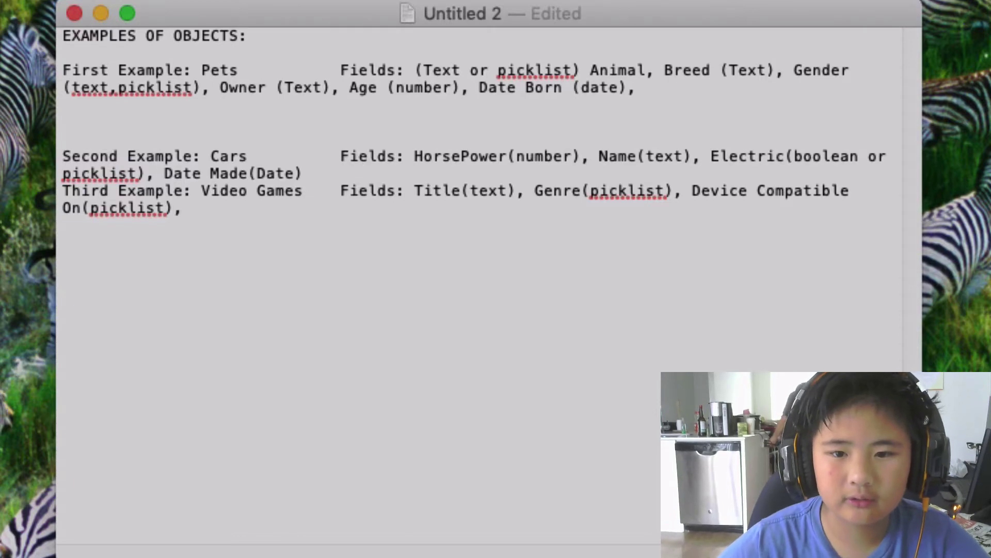
pyautogui.press('BackSpace')
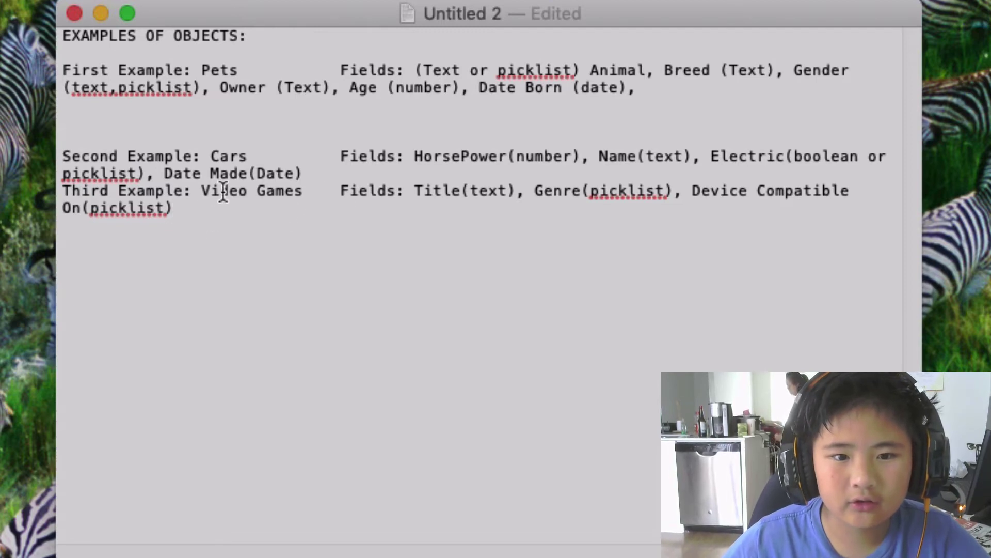
pyautogui.click(315, 174)
pyautogui.press('Return')
pyautogui.press('Return')
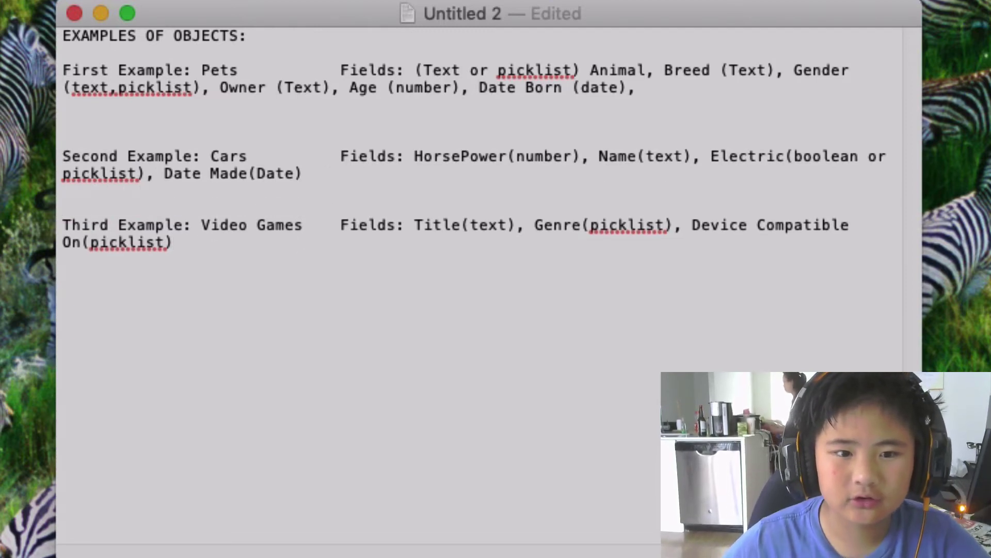
pyautogui.click(304, 263)
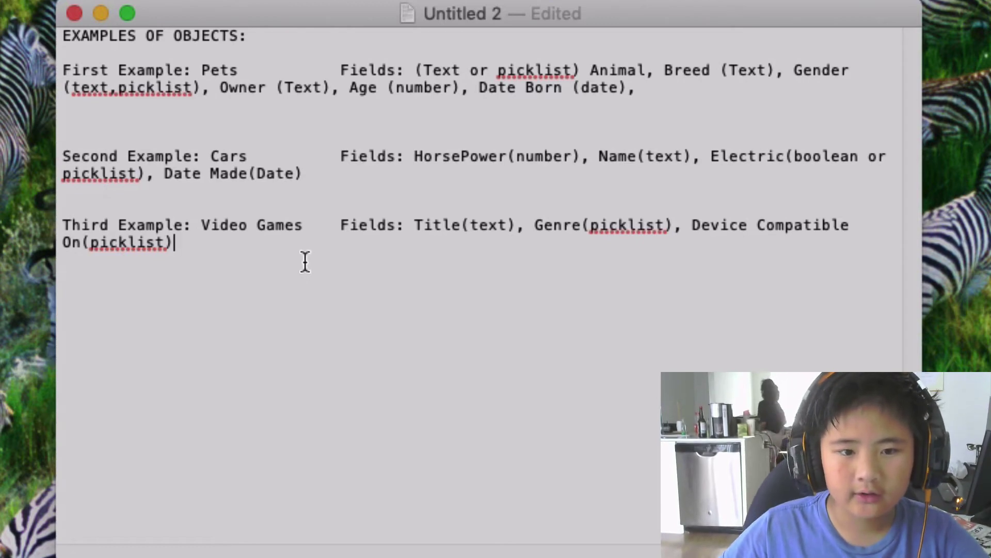
pyautogui.press('Return')
pyautogui.press('Return')
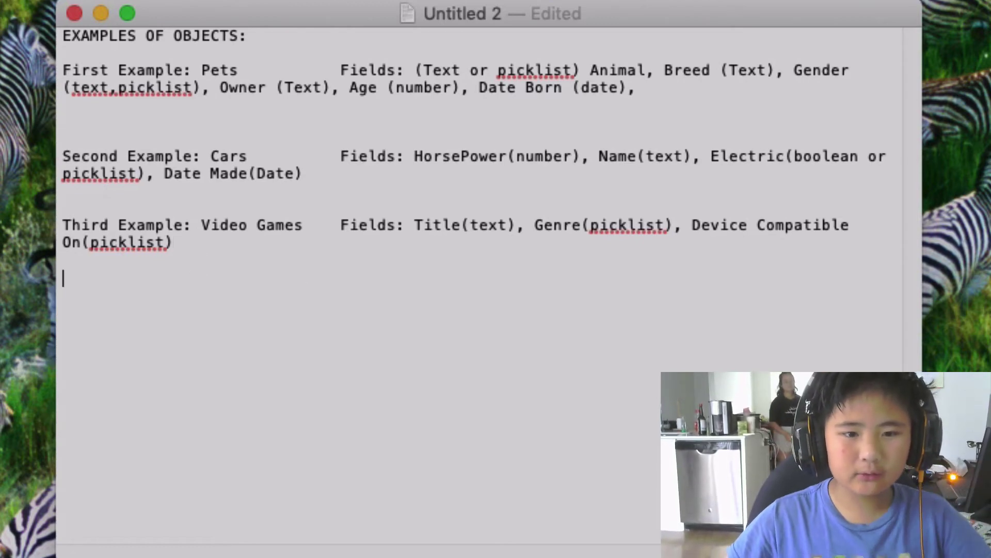
pyautogui.write('Fourth')
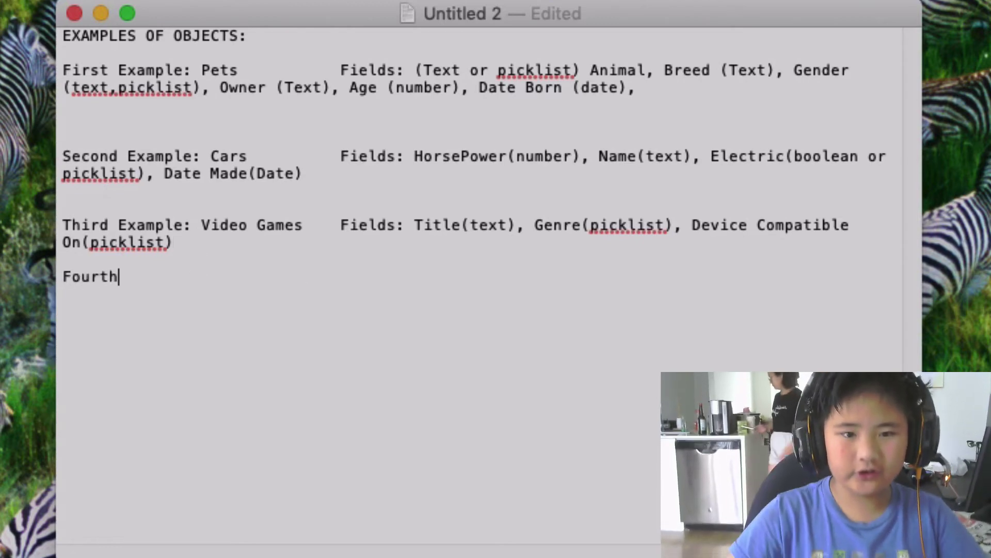
pyautogui.write(' Example:')
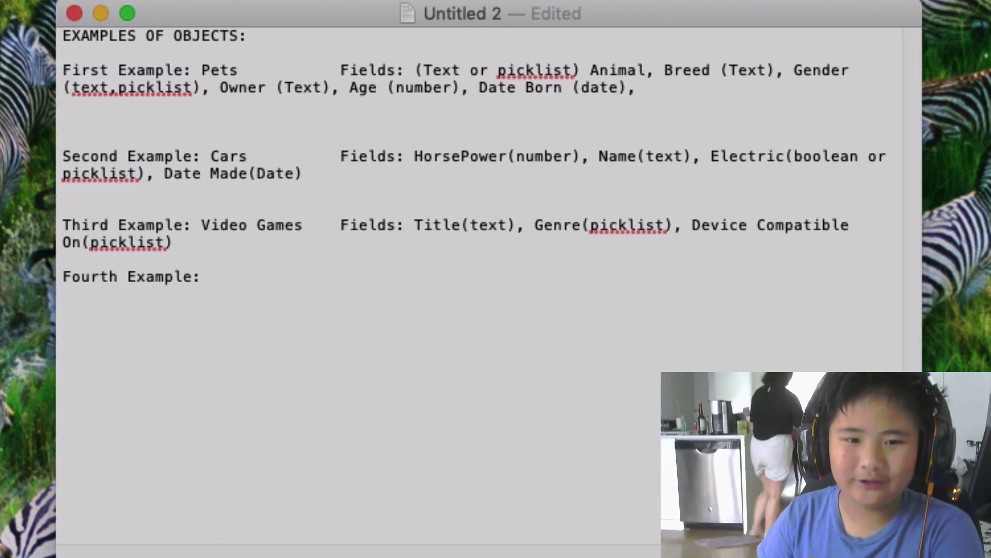
pyautogui.write('(')
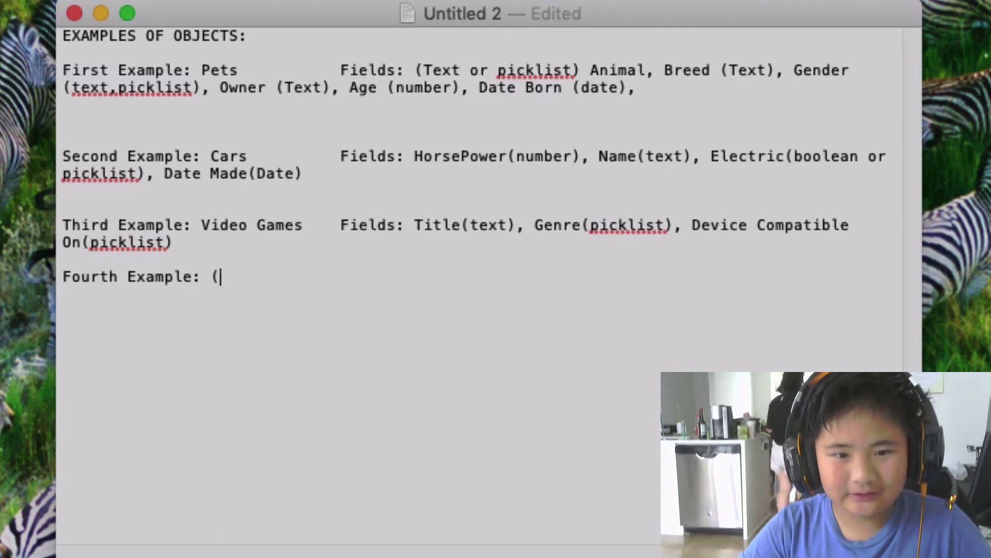
pyautogui.press('BackSpace')
pyautogui.write('Anything')
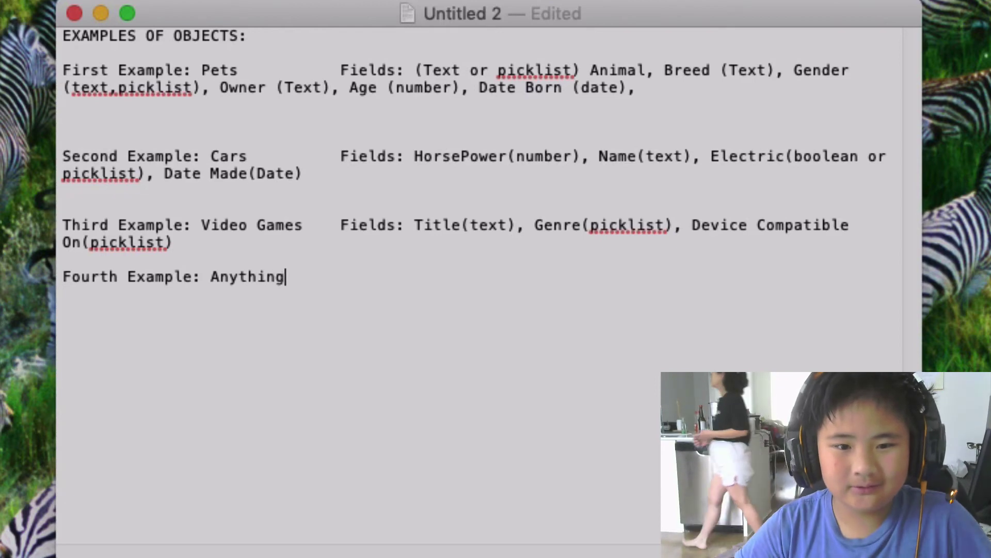
pyautogui.press('Tab')
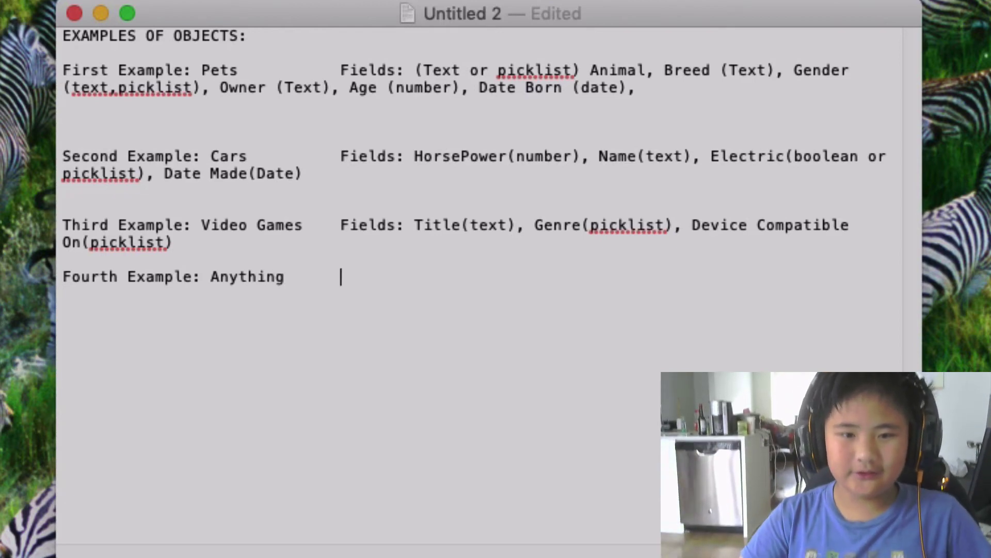
pyautogui.write('FieldsL')
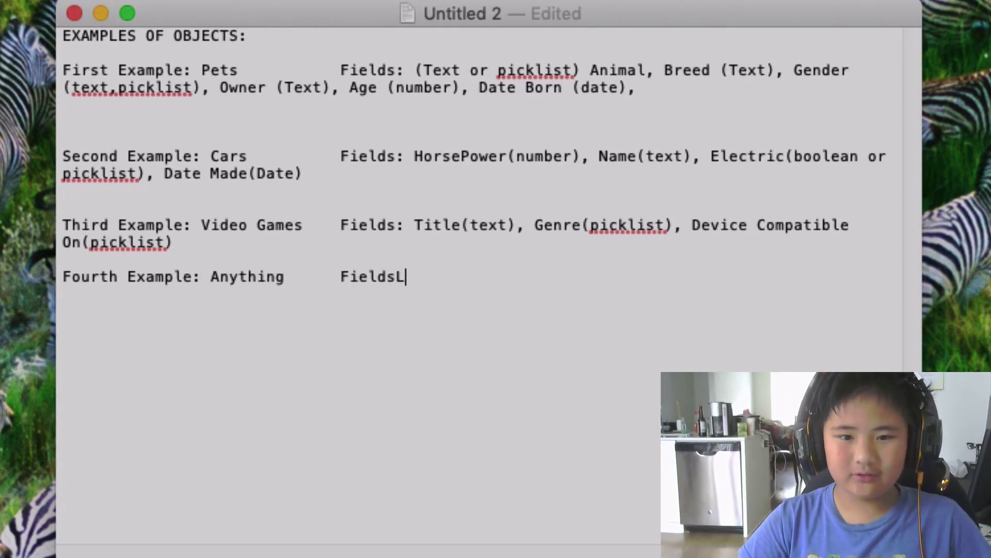
pyautogui.press('BackSpace')
pyautogui.press('BackSpace')
pyautogui.write(':')
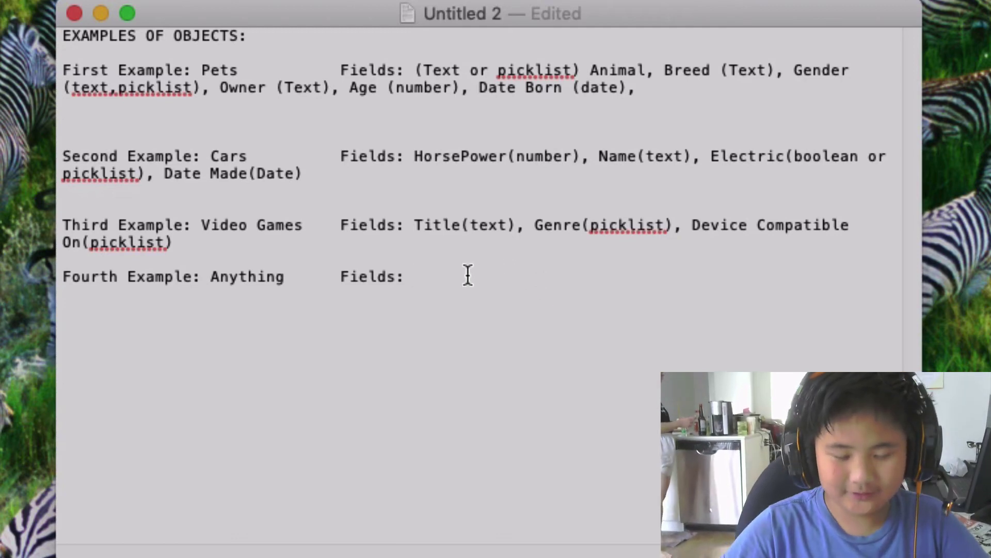
pyautogui.write('Everythi')
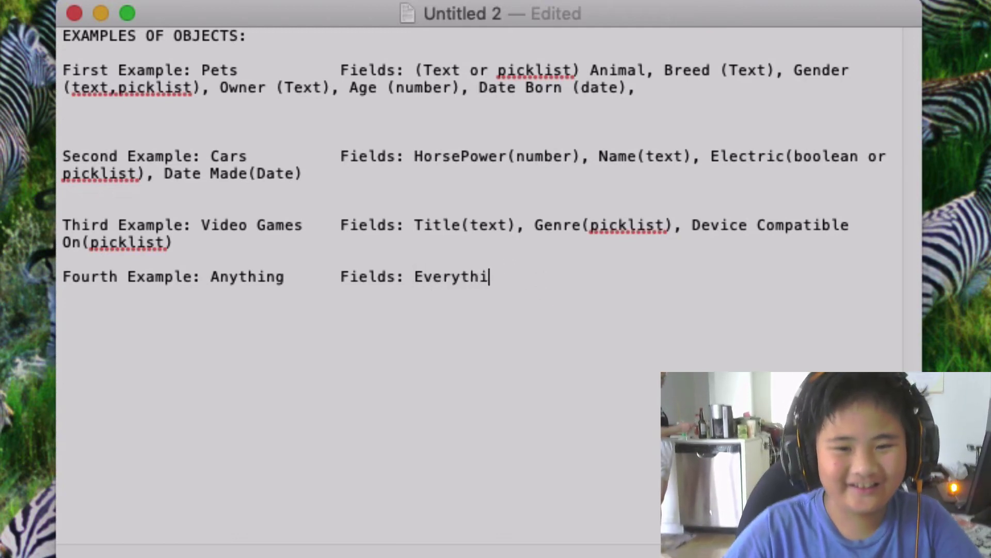
pyautogui.write('ng')
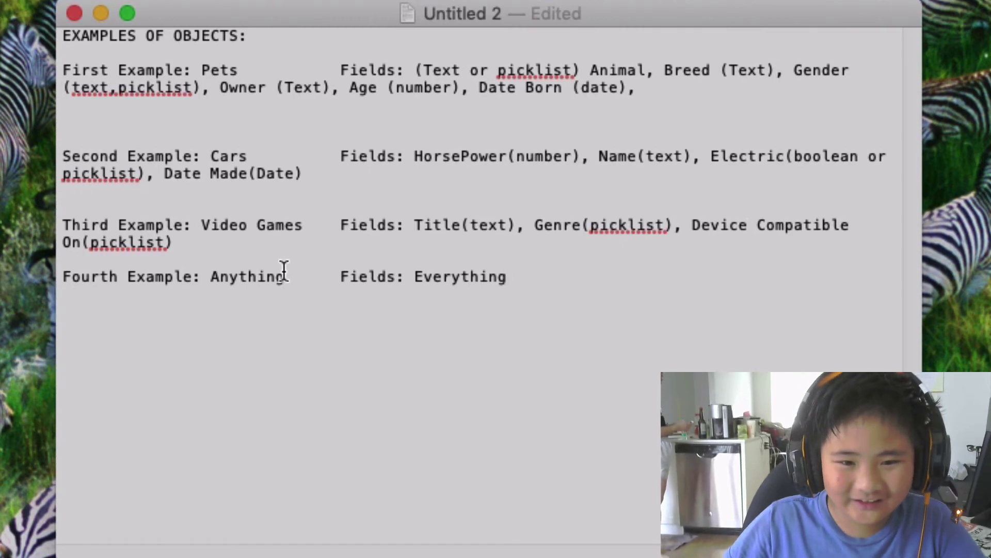
pyautogui.moveTo(284, 270); pyautogui.dragTo(217, 261)
pyautogui.doubleClick(248, 276)
pyautogui.write('Everythi')
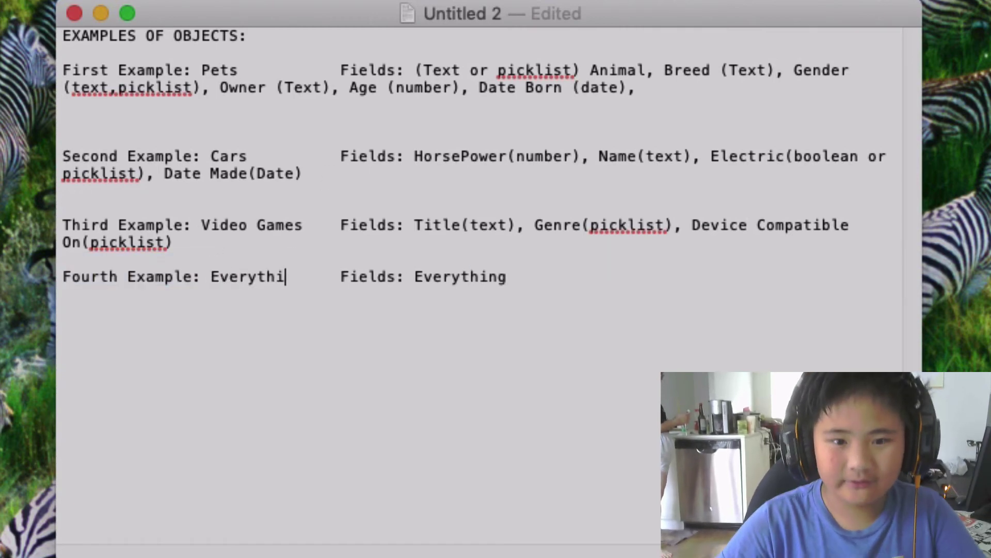
pyautogui.write('ng')
pyautogui.click(529, 273)
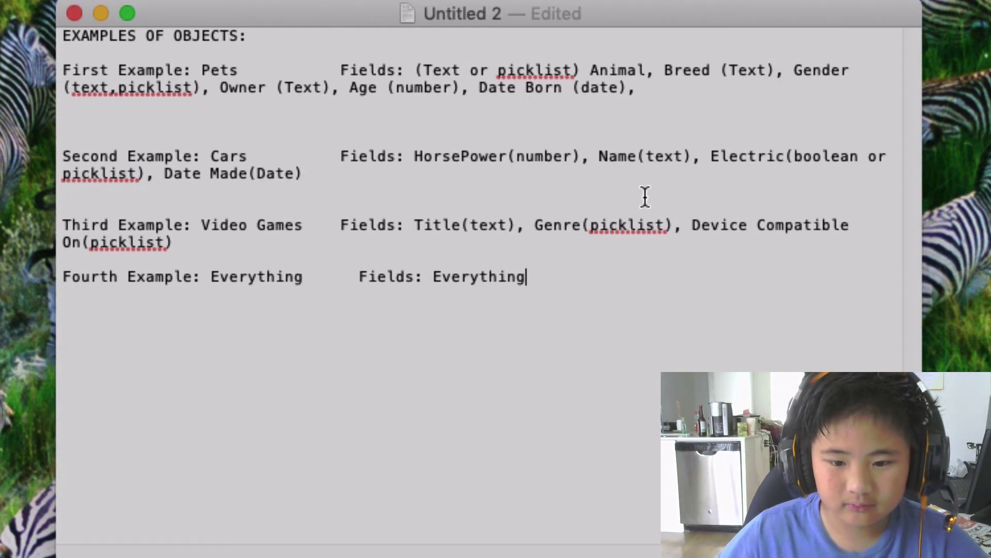
pyautogui.write(', blah blah blah blah')
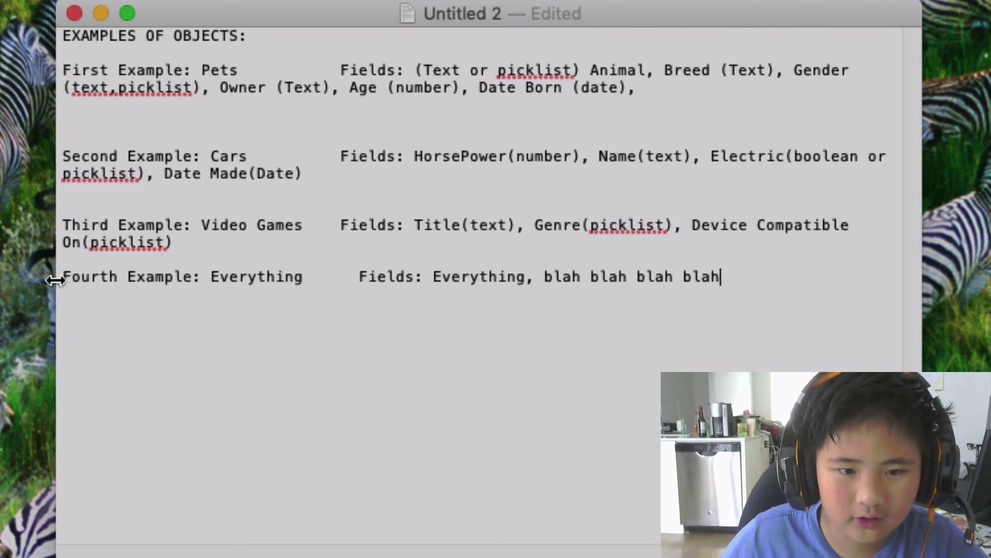
pyautogui.moveTo(77, 282); pyautogui.dragTo(733, 276)
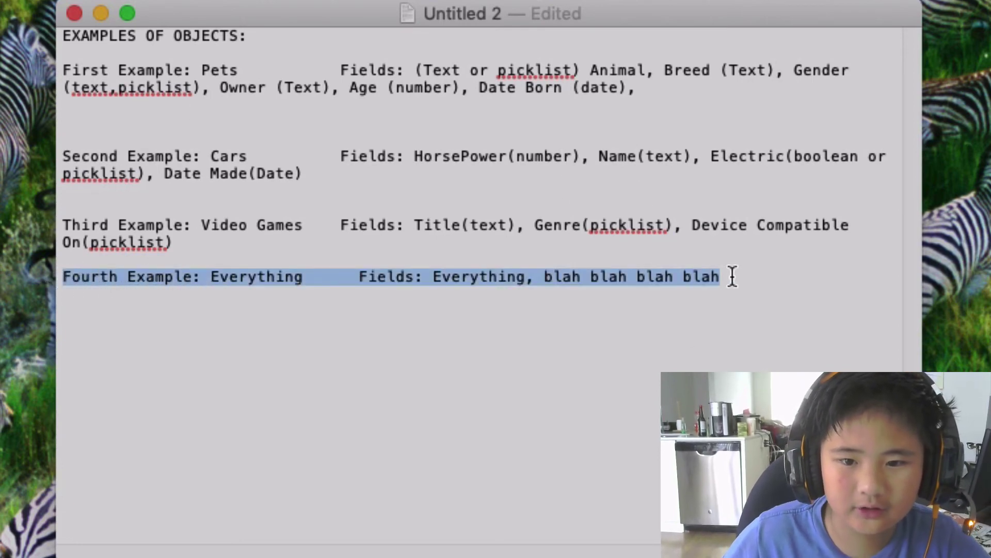
pyautogui.press('BackSpace')
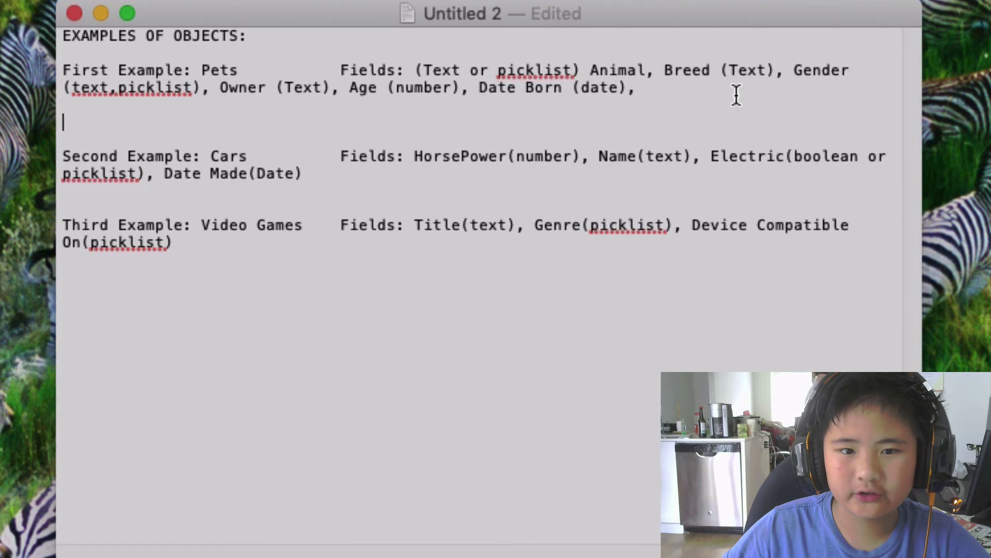
pyautogui.moveTo(668, 85); pyautogui.dragTo(98, 73)
pyautogui.click(301, 133)
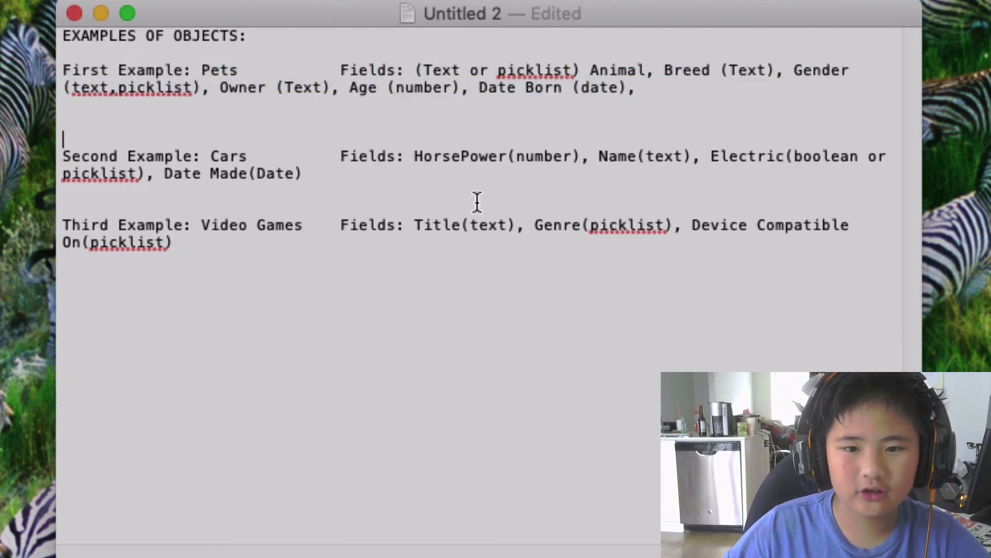
pyautogui.moveTo(322, 177); pyautogui.dragTo(39, 139)
pyautogui.click(199, 114)
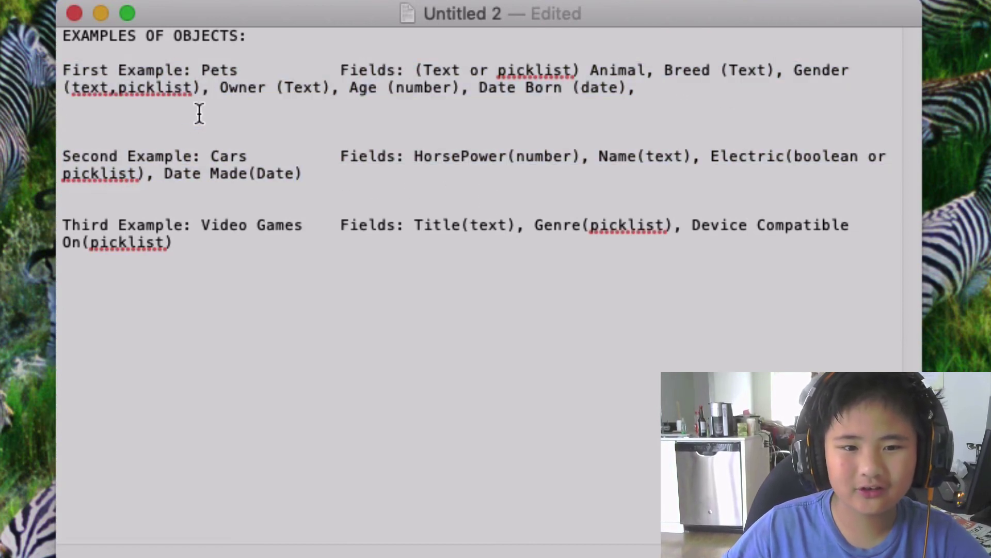
pyautogui.moveTo(704, 85); pyautogui.dragTo(89, 69)
pyautogui.click(119, 87)
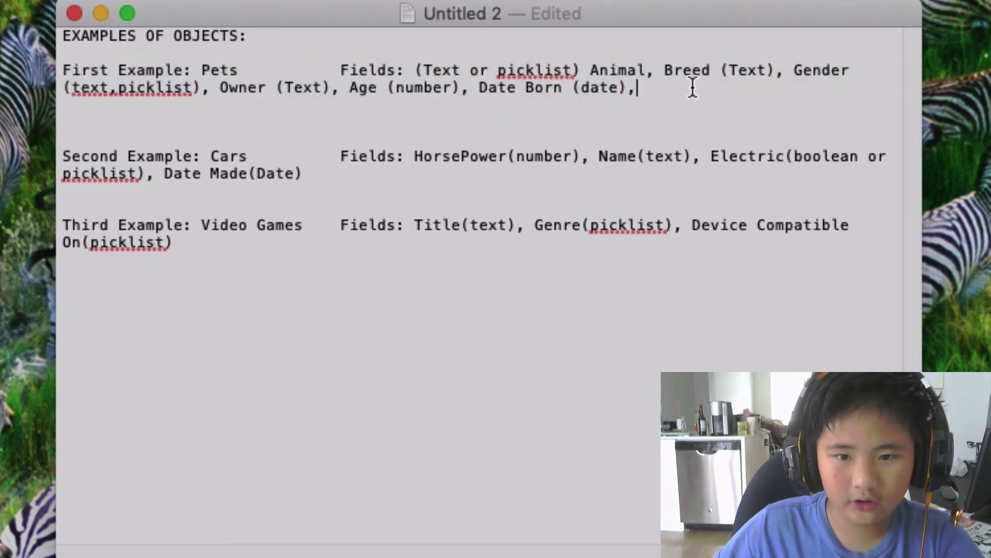
pyautogui.moveTo(693, 88); pyautogui.dragTo(63, 68)
pyautogui.click(429, 144)
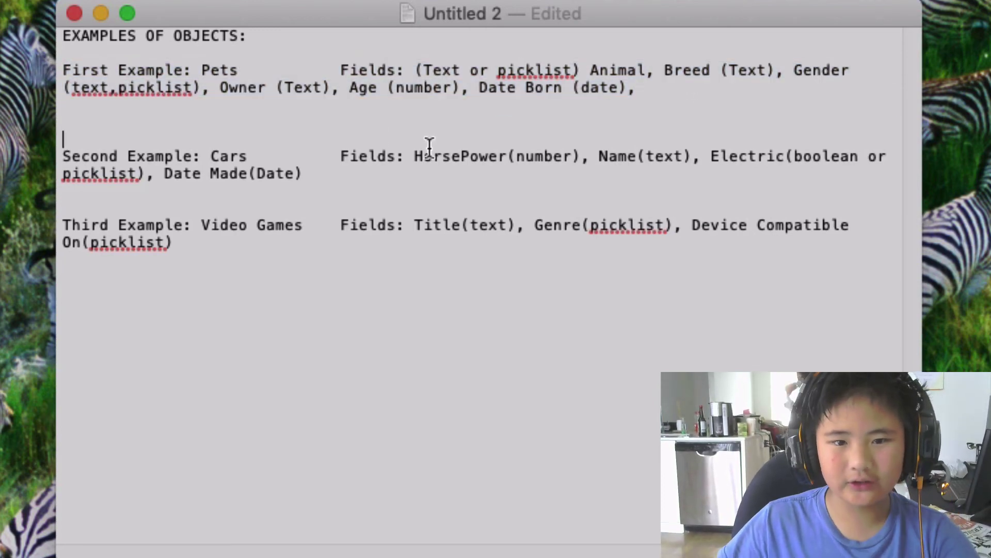
pyautogui.moveTo(285, 164); pyautogui.dragTo(96, 142)
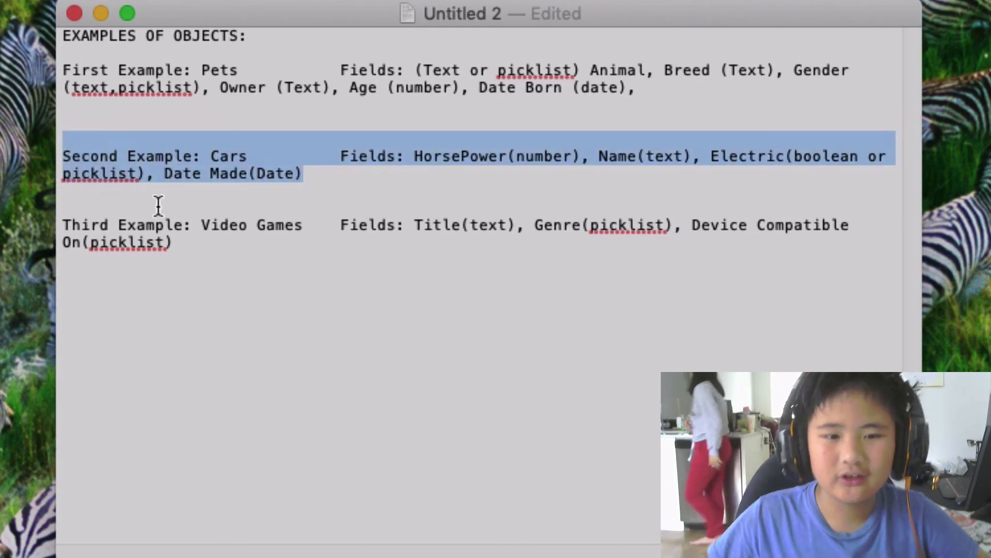
pyautogui.click(229, 252)
pyautogui.moveTo(224, 246); pyautogui.dragTo(63, 218)
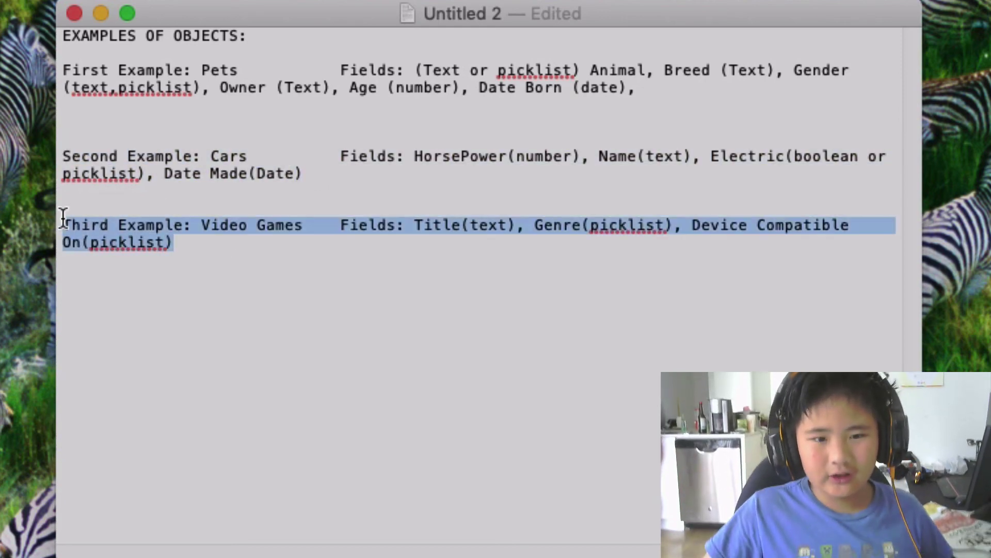
pyautogui.click(217, 252)
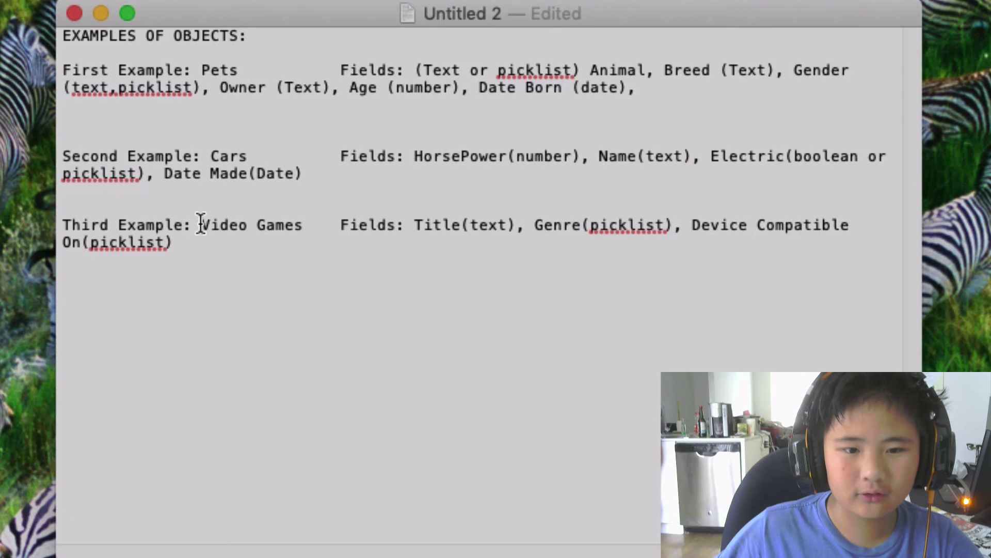
pyautogui.moveTo(201, 223); pyautogui.dragTo(277, 214)
pyautogui.doubleClick(300, 208)
pyautogui.click(316, 166)
pyautogui.moveTo(316, 175); pyautogui.dragTo(41, 153)
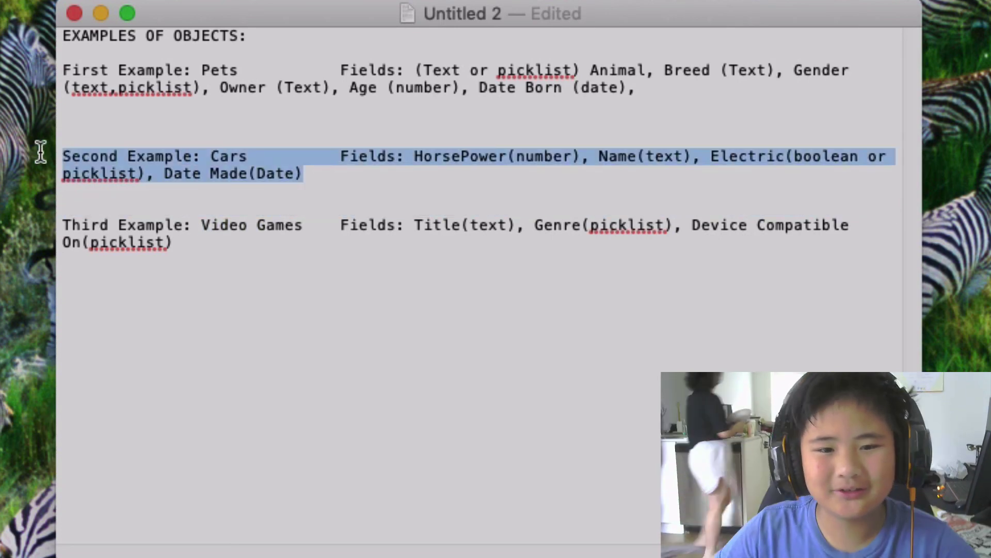
pyautogui.click(459, 82)
pyautogui.moveTo(659, 88); pyautogui.dragTo(753, 31)
pyautogui.click(654, 113)
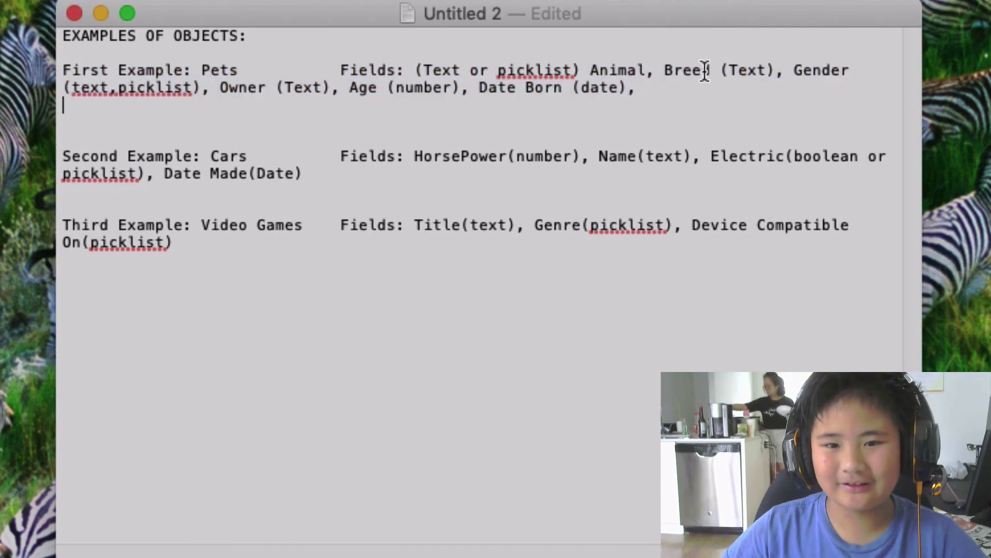